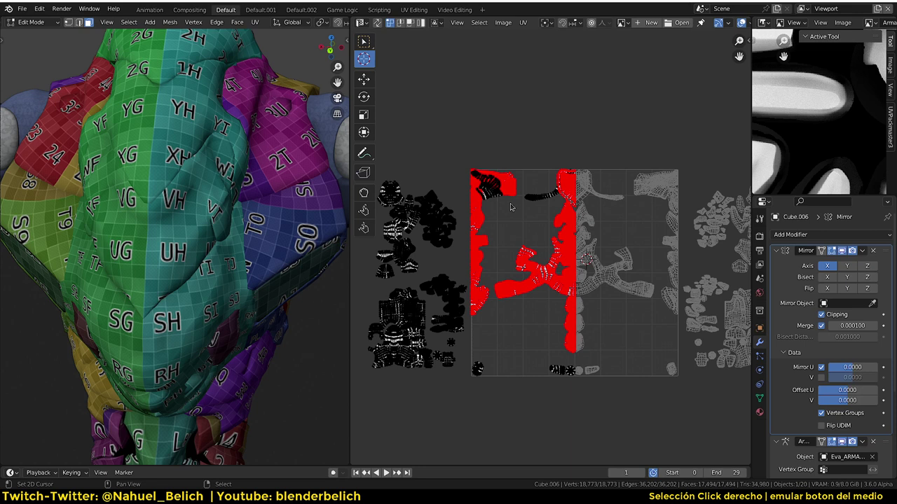
- Frame the UV tile, select the loose islands left of it, and turn on X-ray
middle_drag(500, 190, 519, 215)
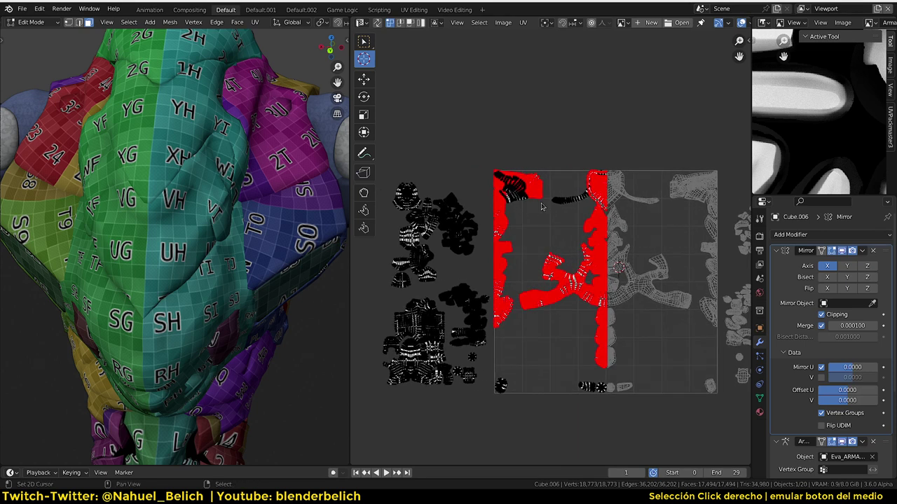
scroll(551, 207, up, 3)
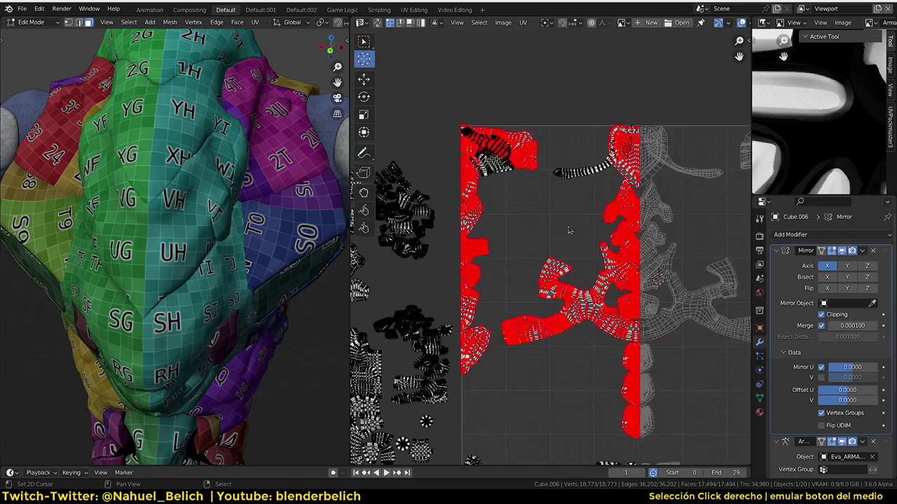
scroll(455, 182, down, 3)
click(428, 175)
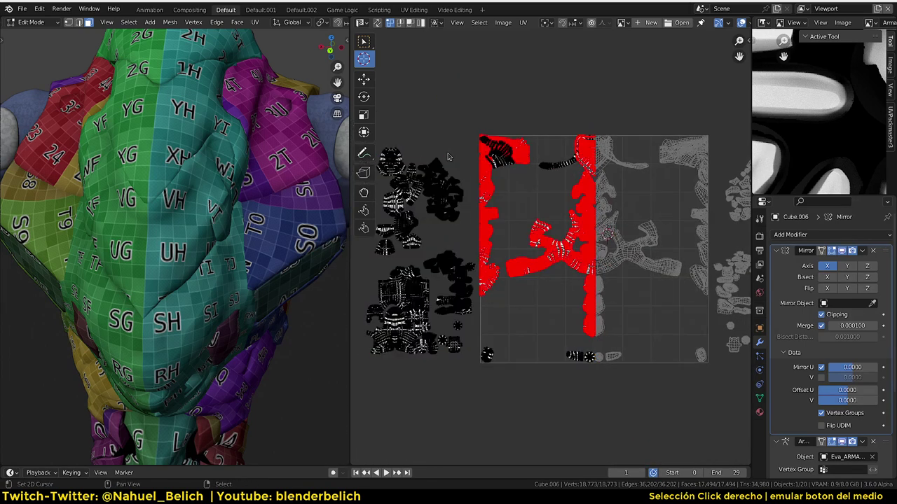
drag(490, 119, 338, 392)
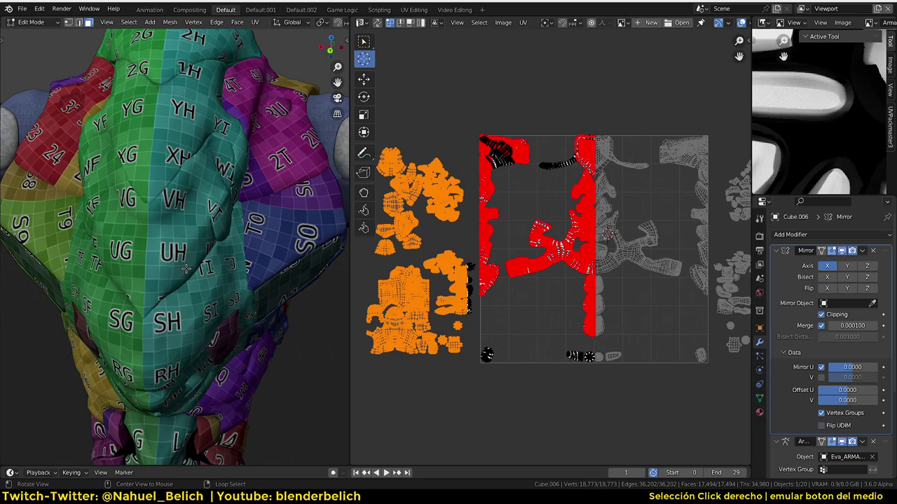
key(alt+z)
mouse_move(175, 269)
alt+mouse_down()
mouse_move(187, 269)
mouse_move(224, 210)
alt+mouse_up()
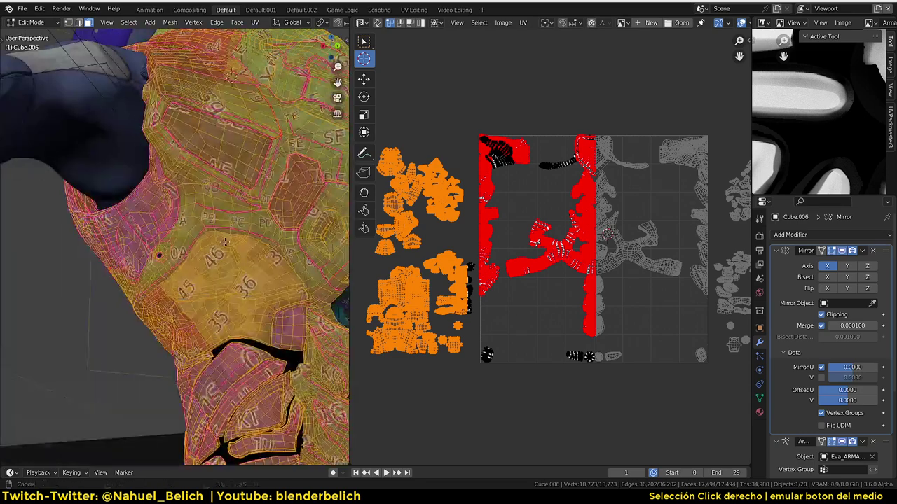
- Enable UV Sync Selection, box-select the left islands, cancel their move, and clear the selection
click(376, 23)
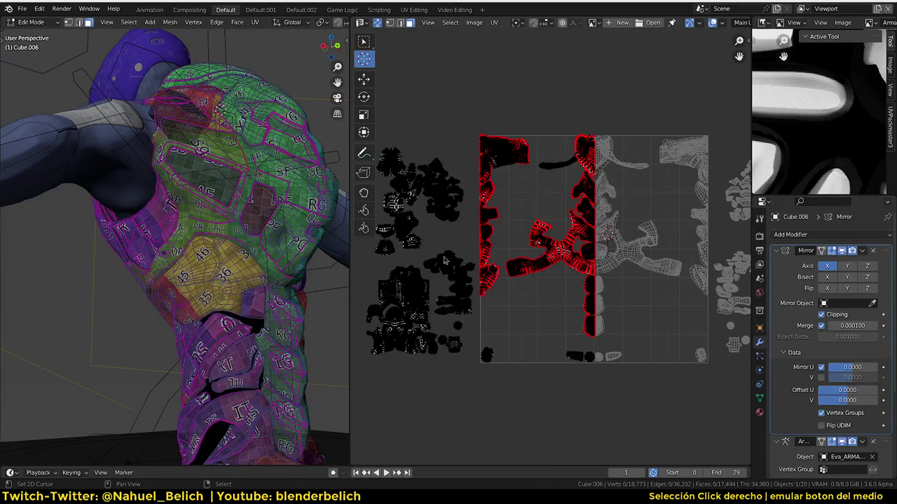
key(b)
drag(382, 131, 476, 392)
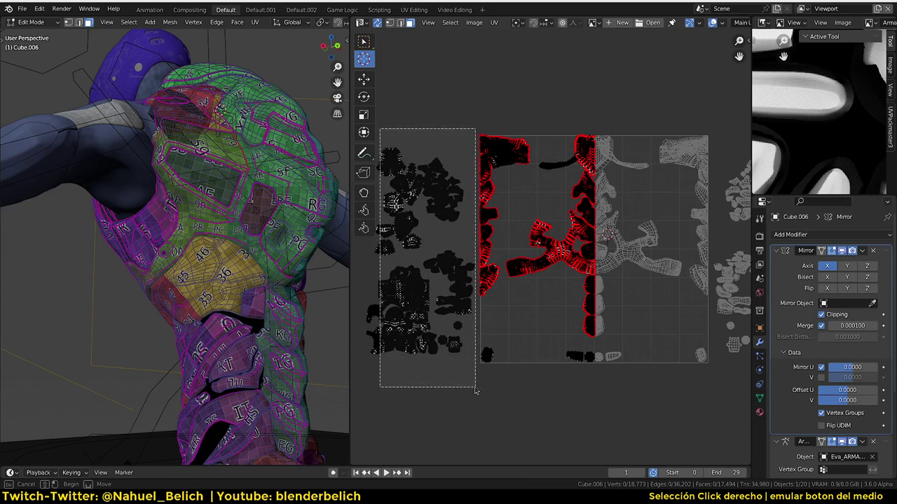
key(g)
key(Escape)
alt+drag(175, 246, 225, 210)
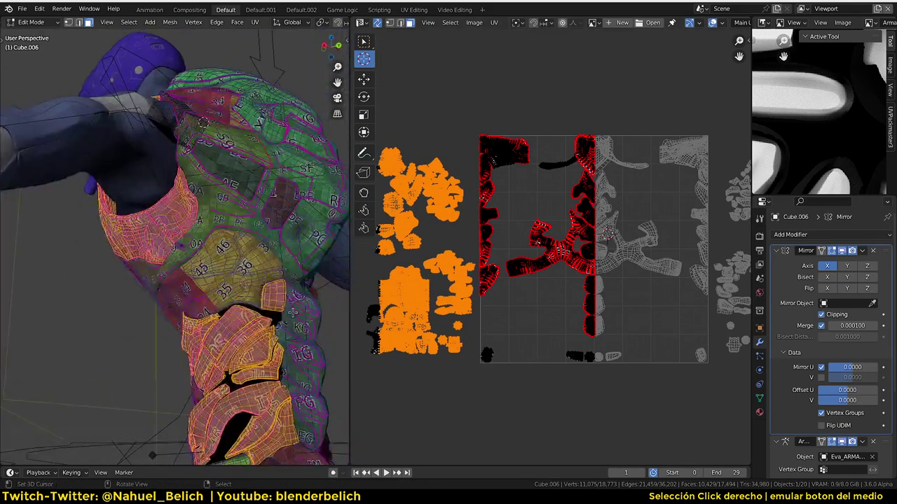
key(alt+a)
- Turn off UV Sync Selection and select only the pinned UV islands
right_click(556, 259)
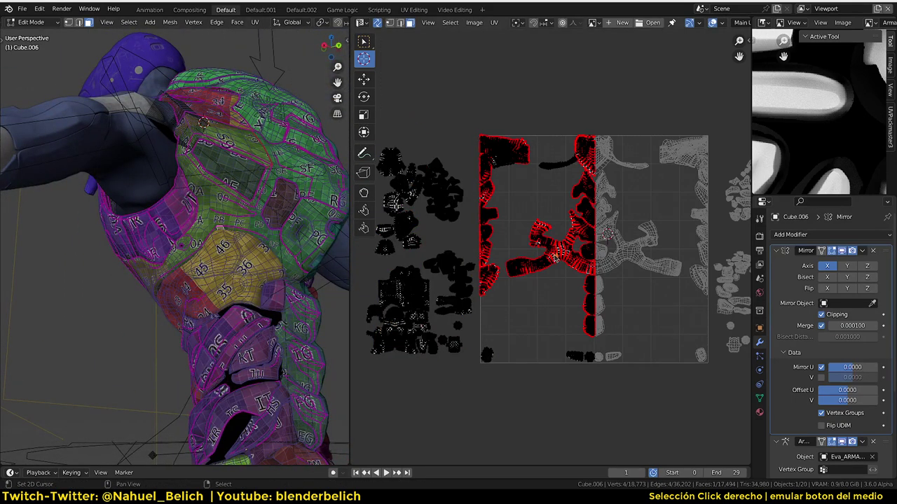
key(ctrl+Tab)
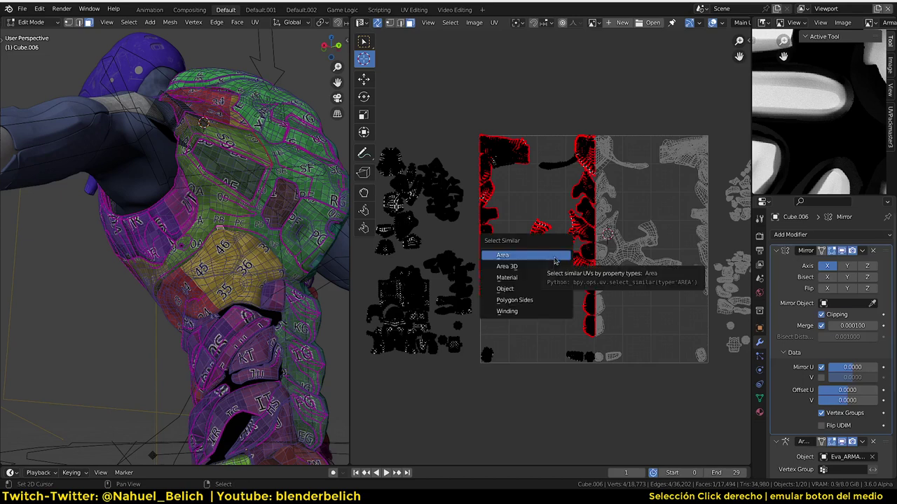
click(377, 23)
key(a)
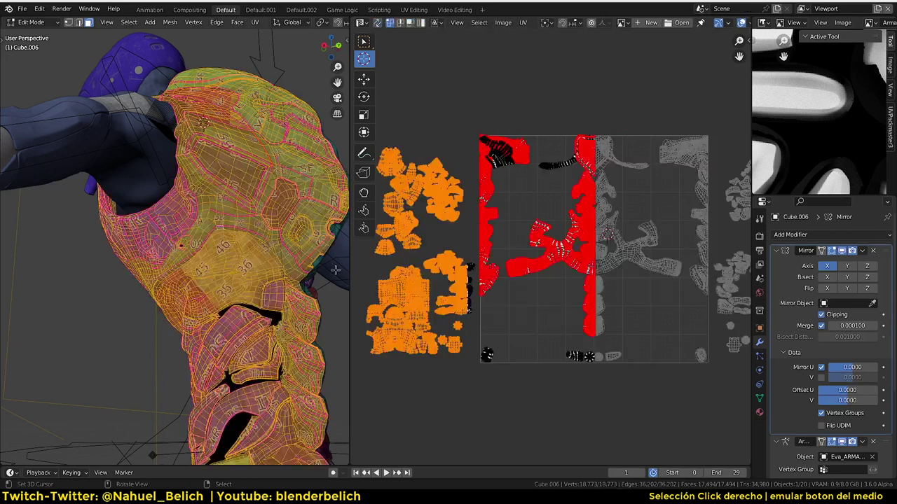
right_click(573, 270)
key(shift+g)
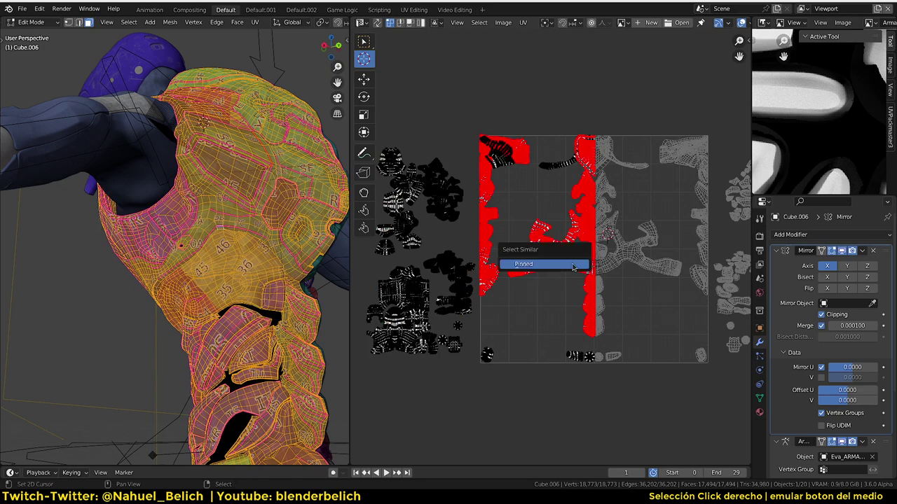
click(554, 262)
- Test-move the pinned islands up and right, then undo to restore their original place
middle_drag(210, 246, 245, 274)
middle_drag(275, 194, 280, 203)
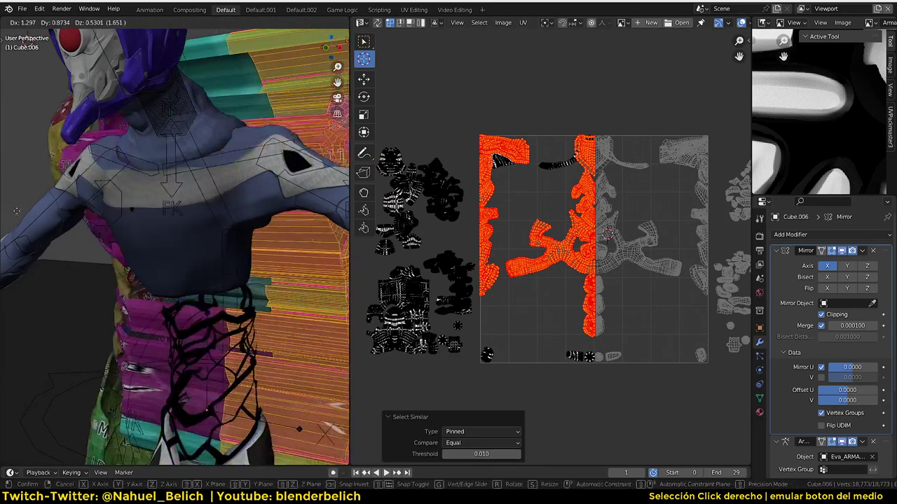
key(g)
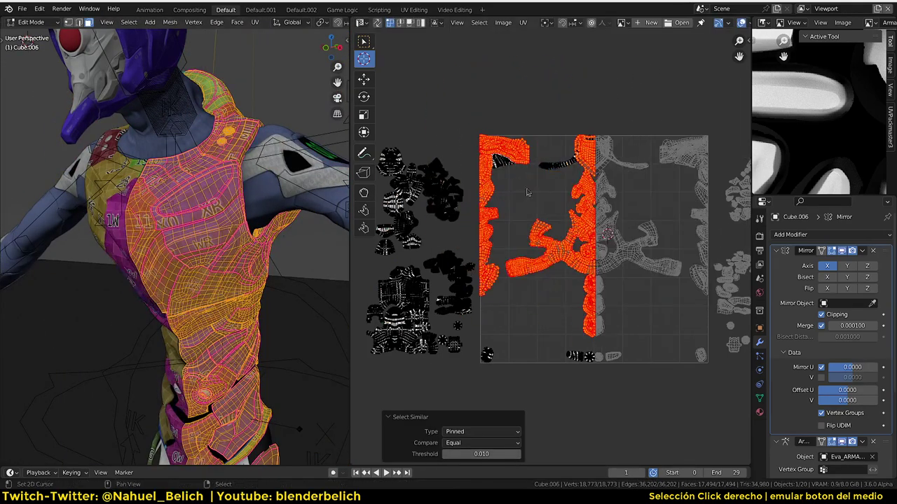
key(Return)
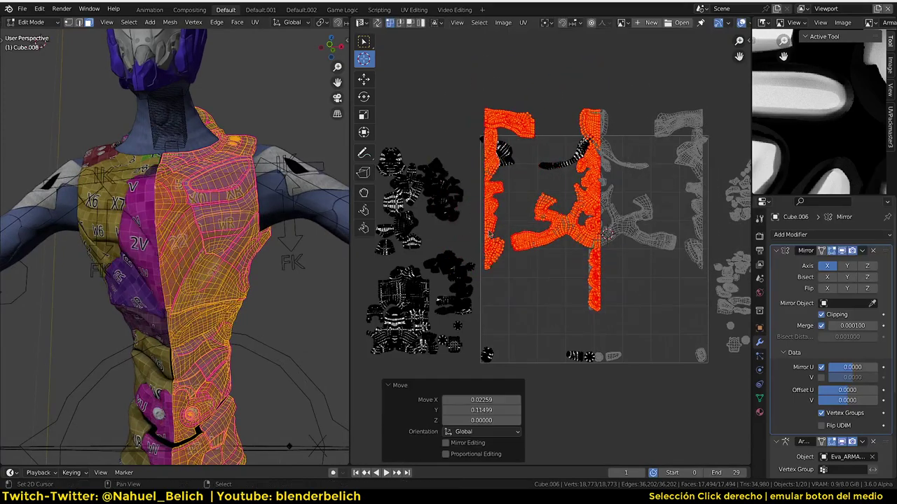
mouse_move(175, 246)
middle_down()
mouse_move(32, 256)
mouse_move(590, 220)
middle_up()
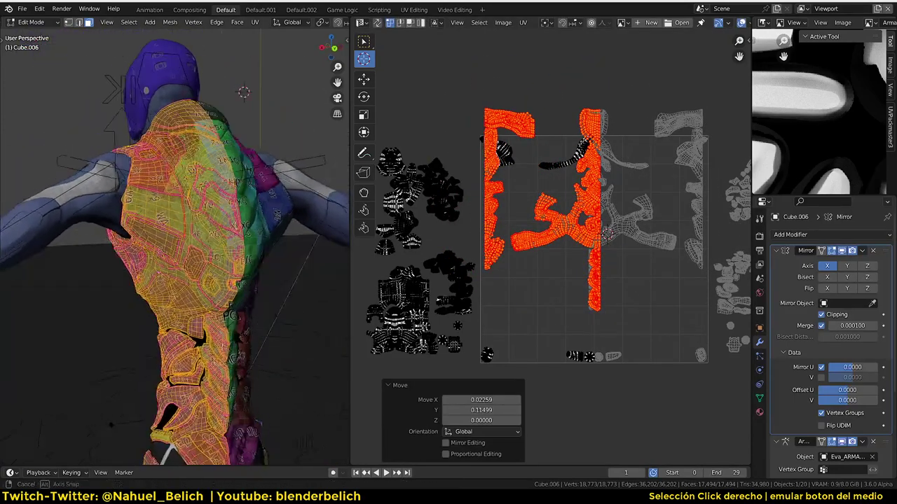
key(ctrl+z)
key(ctrl+z)
key(ctrl+z)
key(ctrl+z)
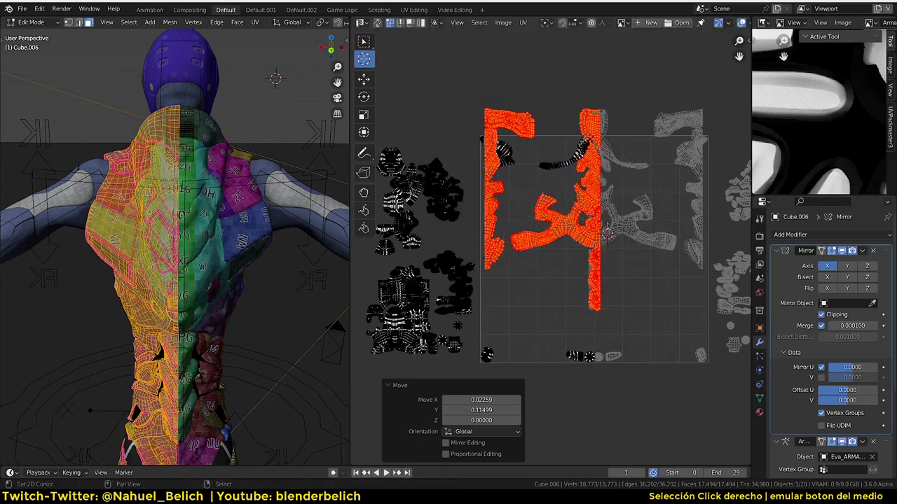
scroll(623, 235, up, 2)
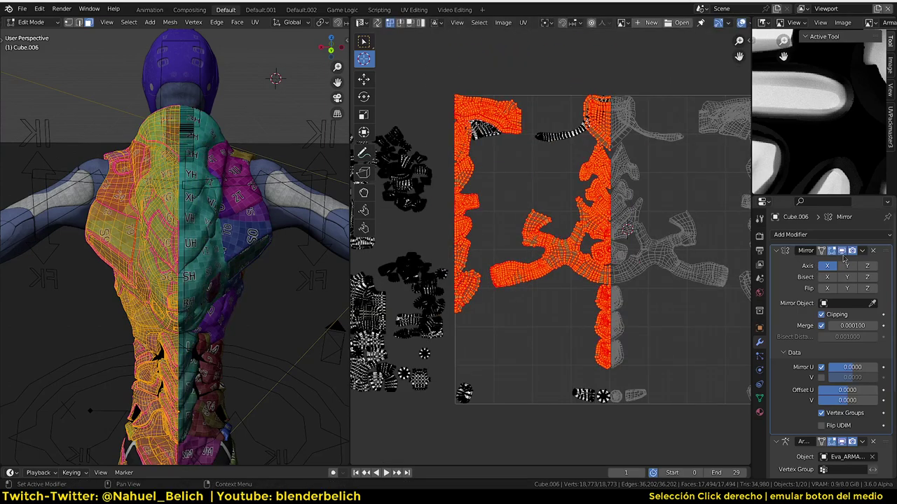
- Toggle the mirrored torso half and the U mirroring of the UVs, leaving U mirroring on
click(841, 250)
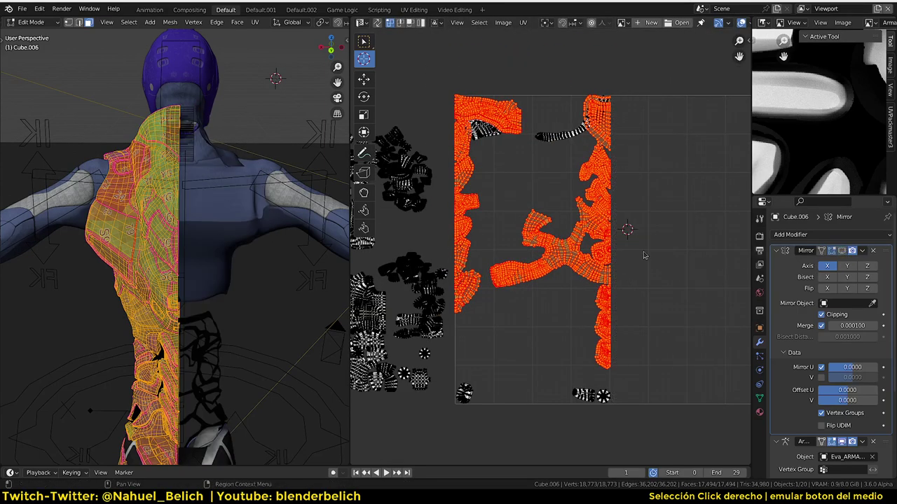
click(842, 252)
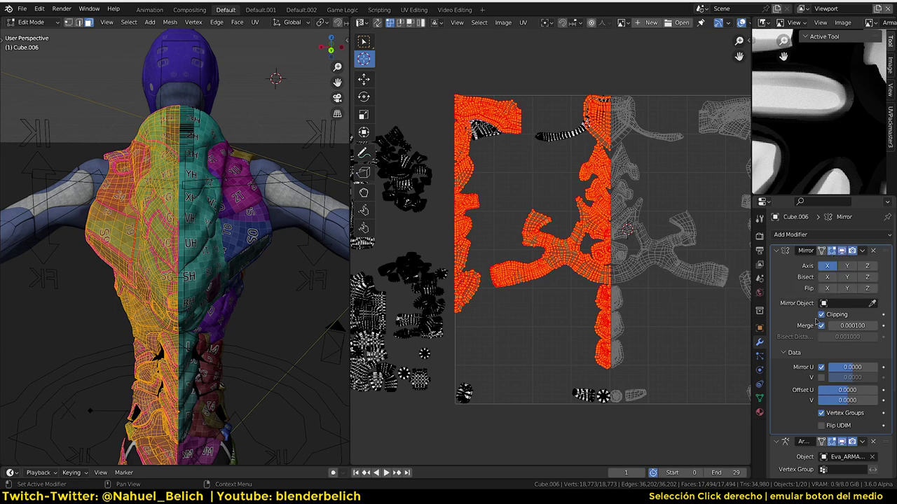
click(821, 368)
click(821, 369)
click(821, 368)
click(821, 368)
click(821, 368)
click(821, 368)
click(821, 369)
click(821, 369)
- Zoom in on the small island at the tile's lower-left corner and clear the island selection
scroll(655, 266, up, 1)
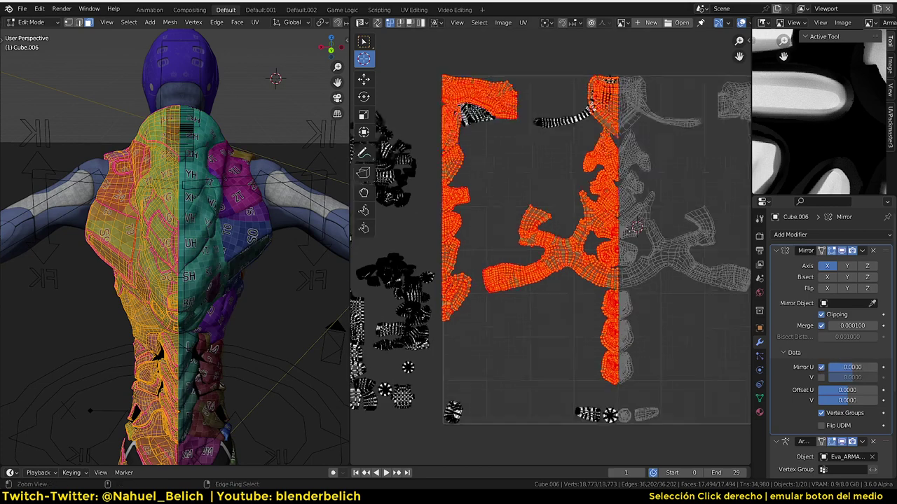
scroll(656, 267, up, 1)
scroll(656, 267, up, 1)
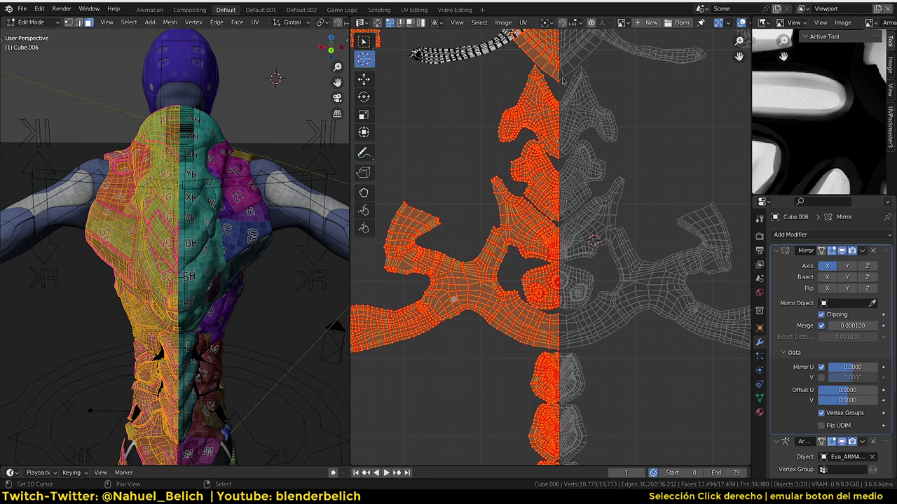
scroll(434, 221, down, 1)
scroll(433, 222, down, 5)
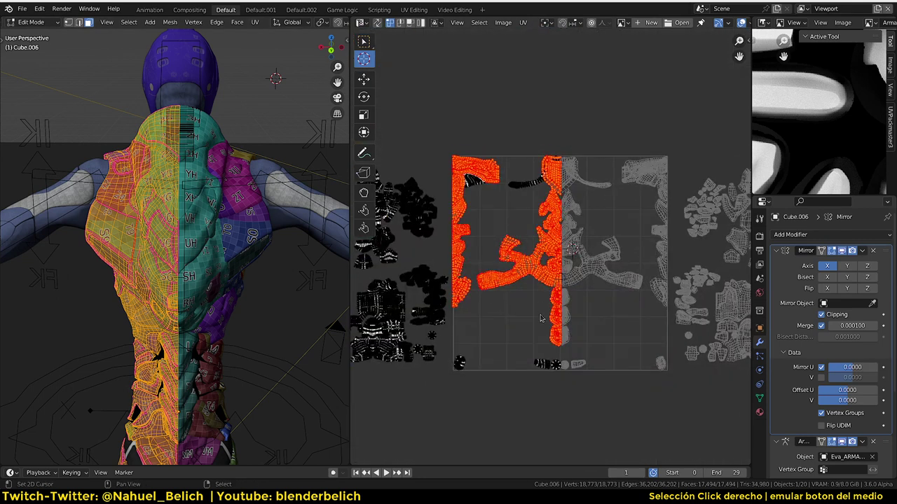
middle_drag(457, 201, 500, 245)
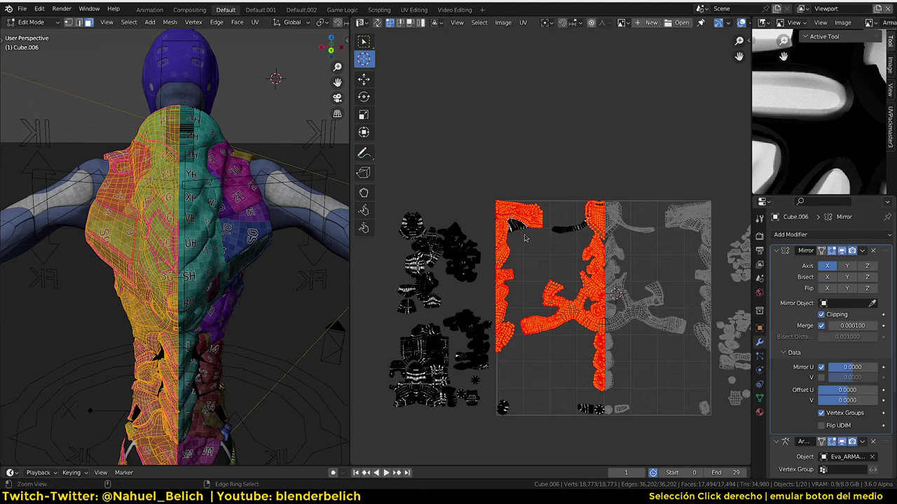
middle_drag(526, 239, 509, 214)
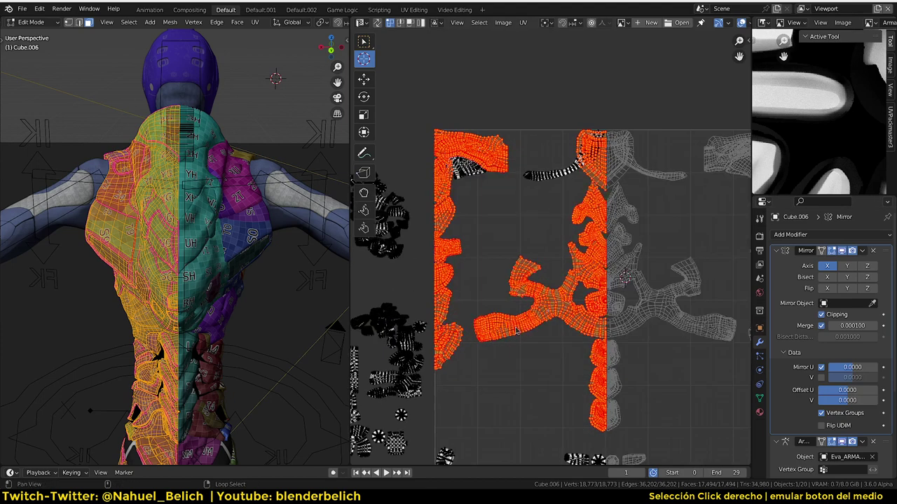
scroll(547, 322, up, 3)
scroll(561, 353, up, 3)
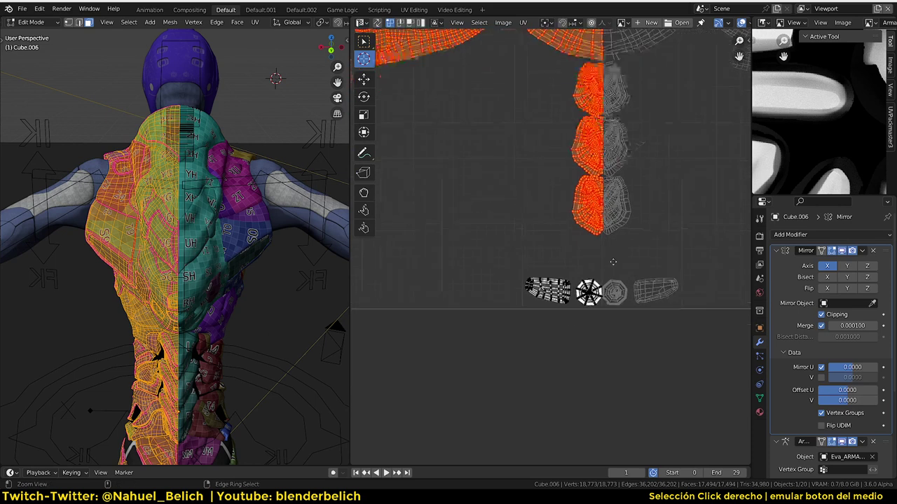
scroll(546, 287, up, 3)
click(665, 294)
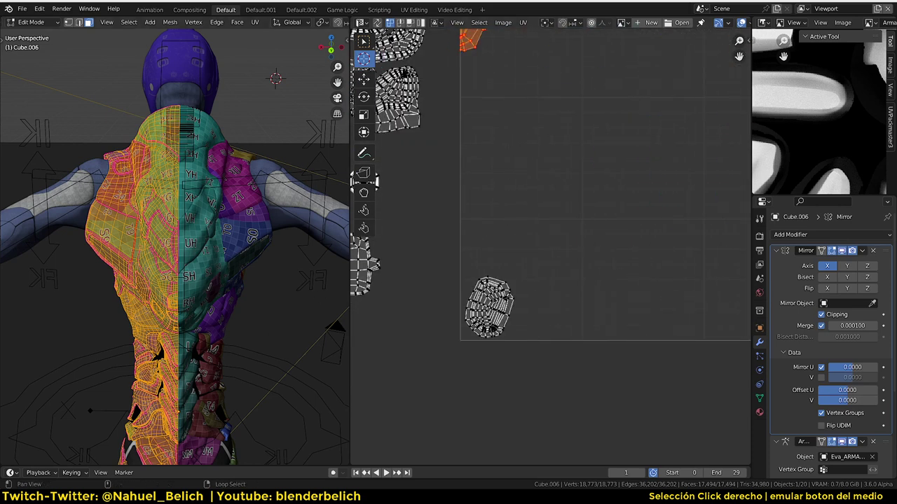
click(499, 326)
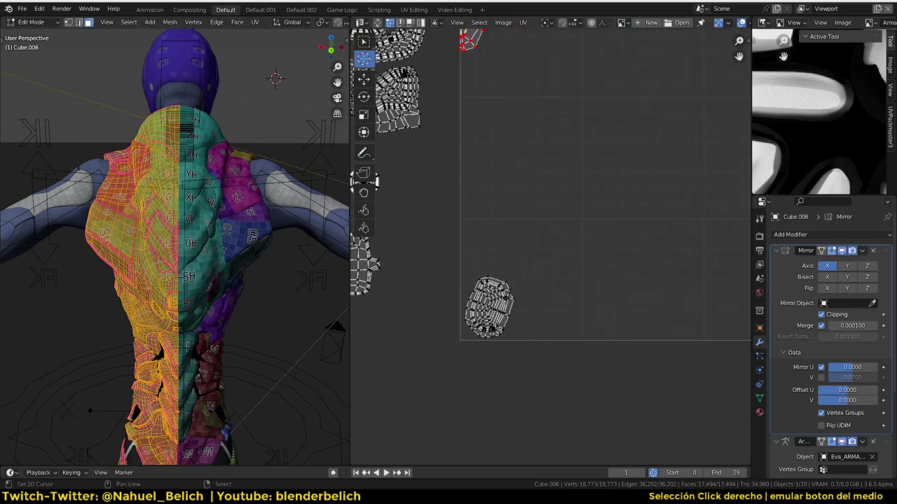
- Select the small corner island and nudge it twice into a new position
key(l)
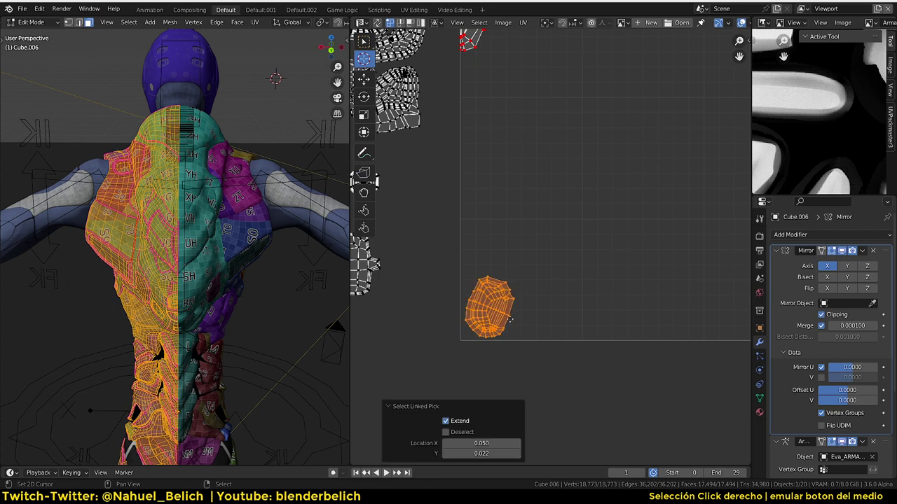
key(g)
click(501, 346)
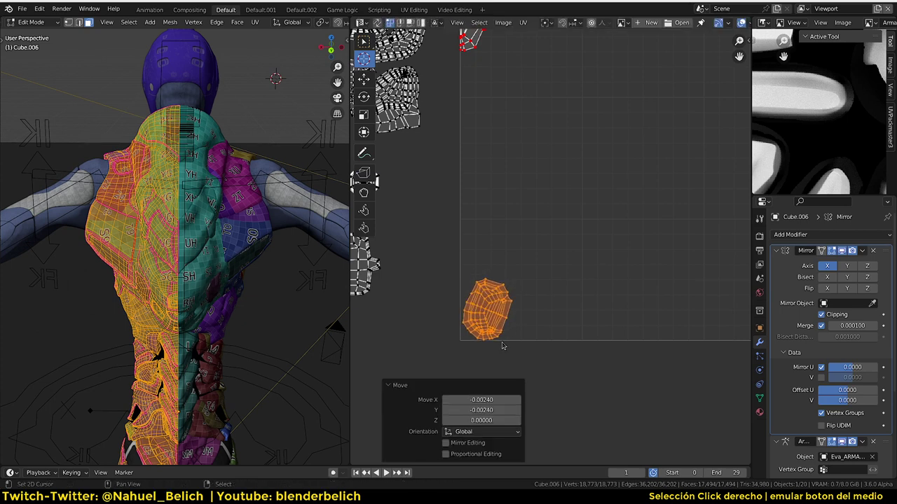
key(g)
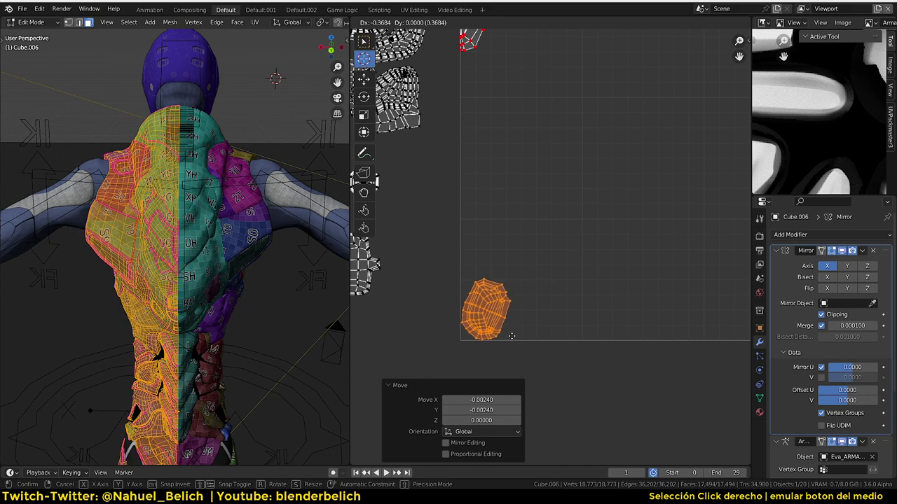
click(506, 334)
mouse_move(506, 334)
ctrl+middle_down()
mouse_move(551, 325)
mouse_move(574, 365)
mouse_move(480, 227)
mouse_move(506, 269)
ctrl+middle_up()
- Box-select the loose islands left of the tile and move them into the UV square
key(a)
key(alt+a)
mouse_move(412, 107)
mouse_down()
mouse_move(494, 381)
mouse_move(549, 419)
mouse_up()
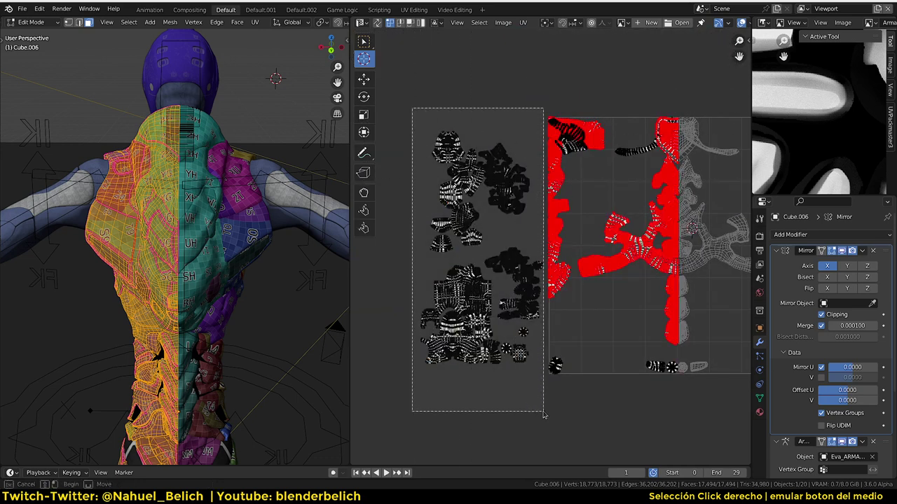
key(g)
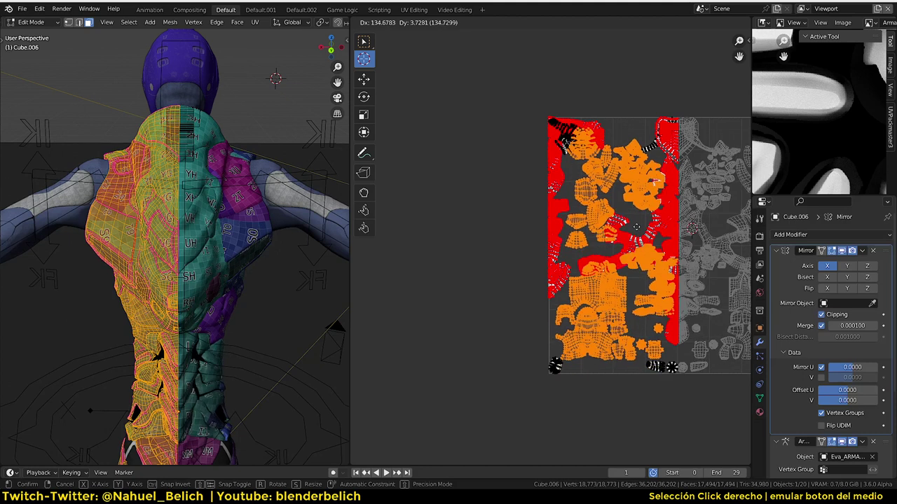
click(630, 226)
middle_drag(630, 225, 554, 217)
- Clear the selection and box-select all islands on the tile's left half
key(alt+a)
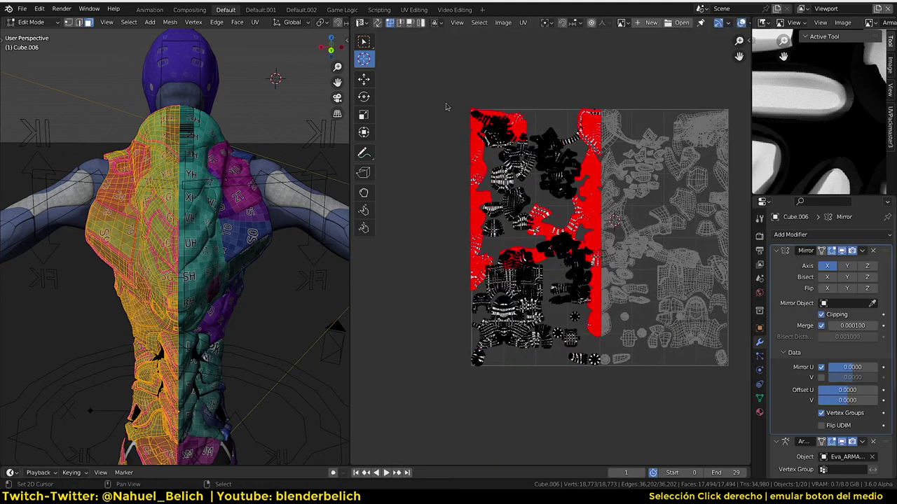
key(b)
drag(436, 46, 678, 444)
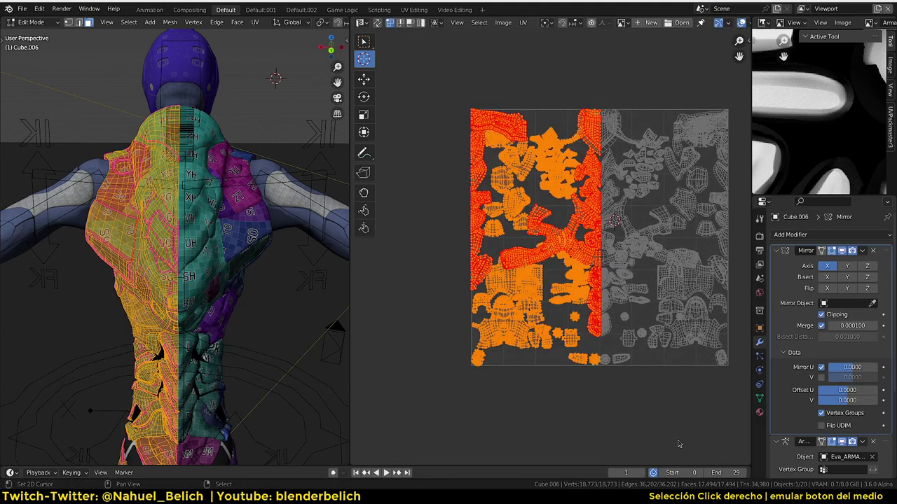
- Run Pack Islands from the UV menu on the selected left-half islands
click(522, 23)
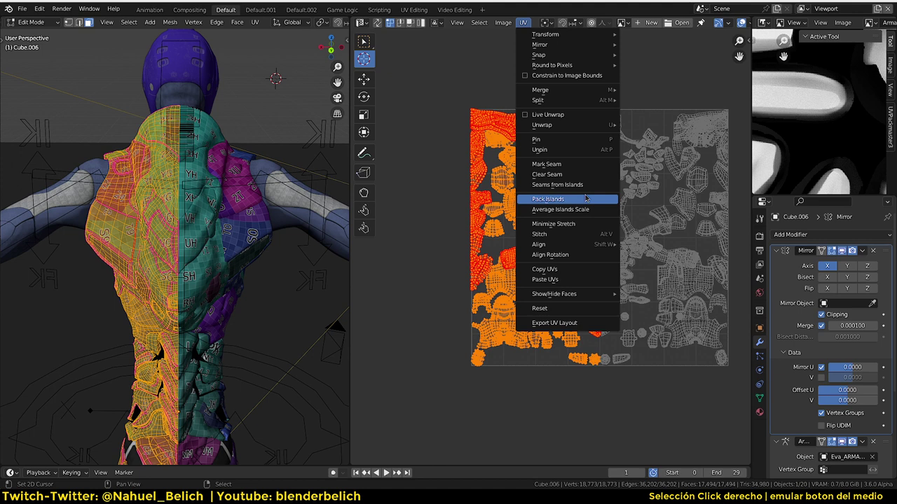
click(586, 199)
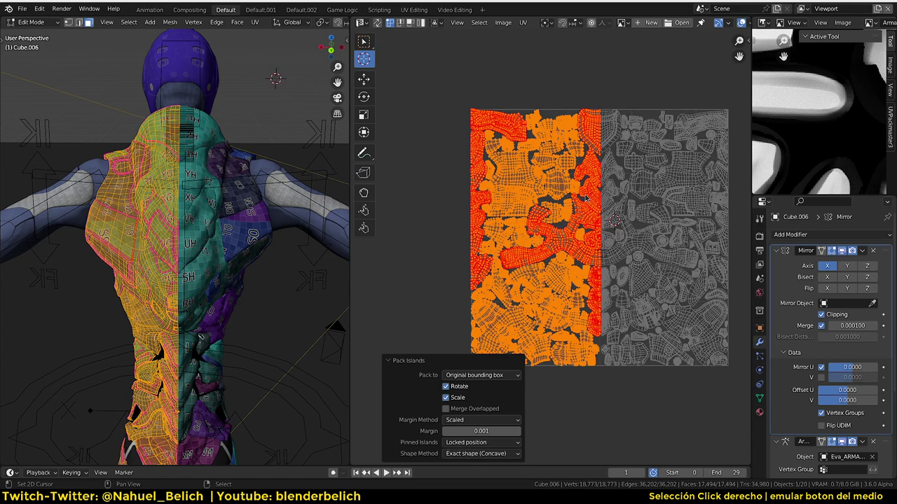
scroll(585, 198, up, 1)
scroll(497, 216, up, 6)
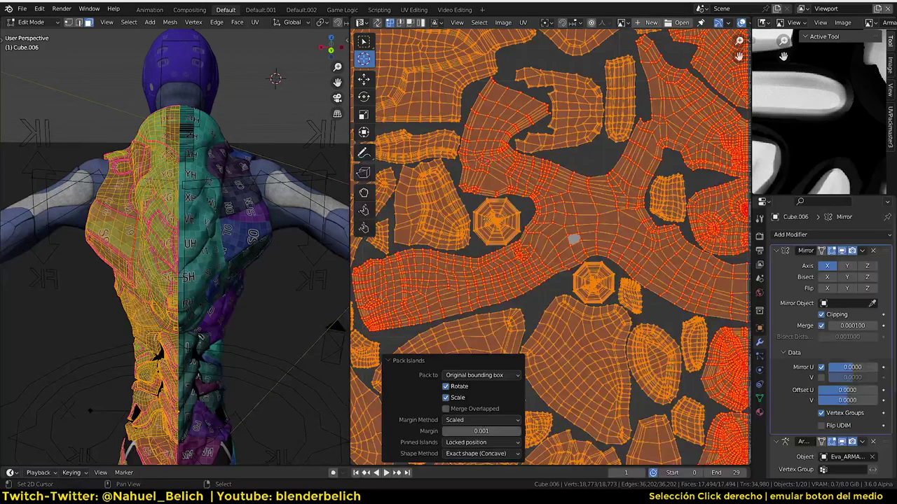
middle_drag(554, 196, 591, 196)
mouse_move(495, 206)
middle_down()
mouse_move(513, 203)
mouse_move(519, 179)
middle_up()
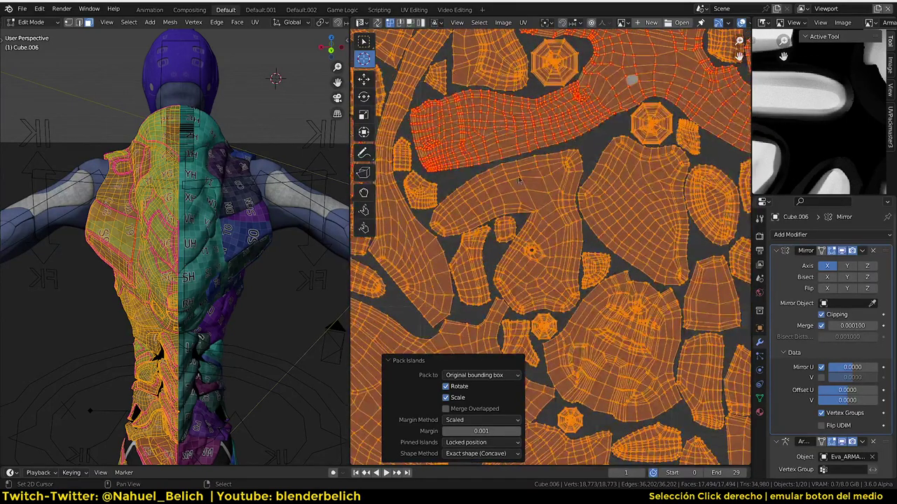
scroll(535, 225, down, 5)
scroll(481, 146, up, 2)
scroll(511, 168, down, 3)
scroll(542, 167, up, 1)
scroll(542, 166, up, 3)
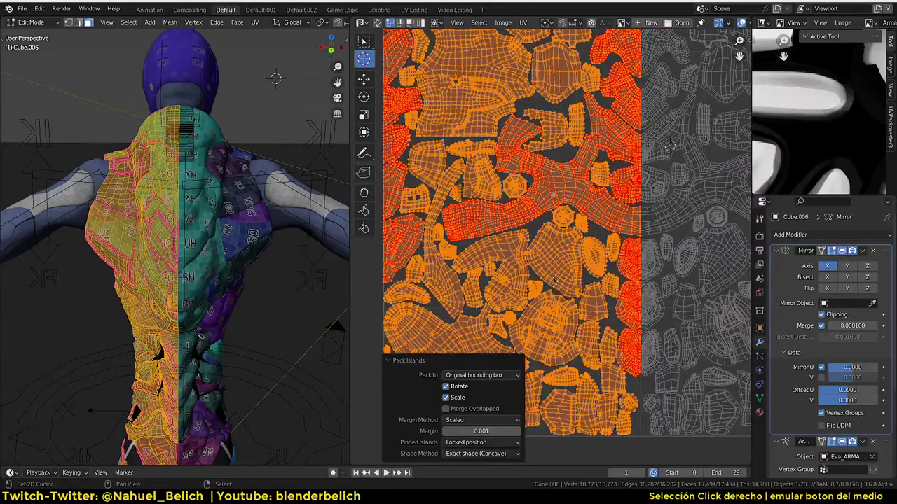
scroll(547, 213, up, 2)
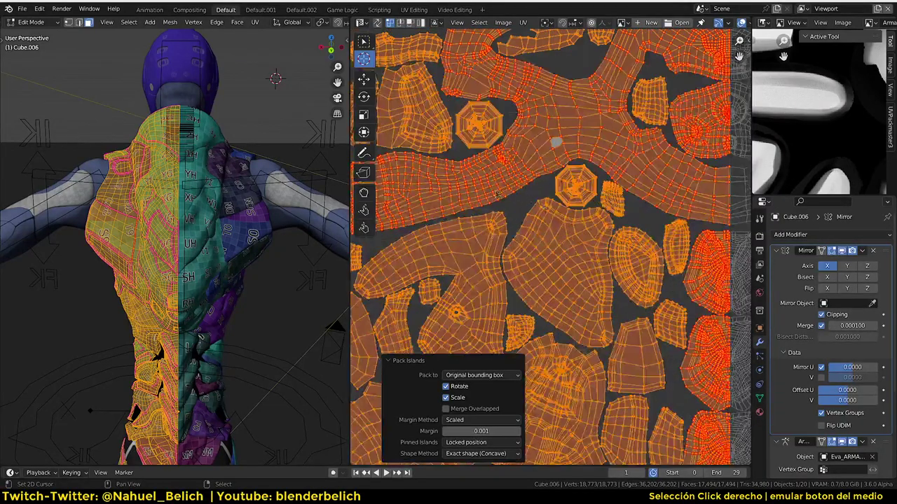
scroll(540, 245, up, 1)
scroll(612, 205, down, 2)
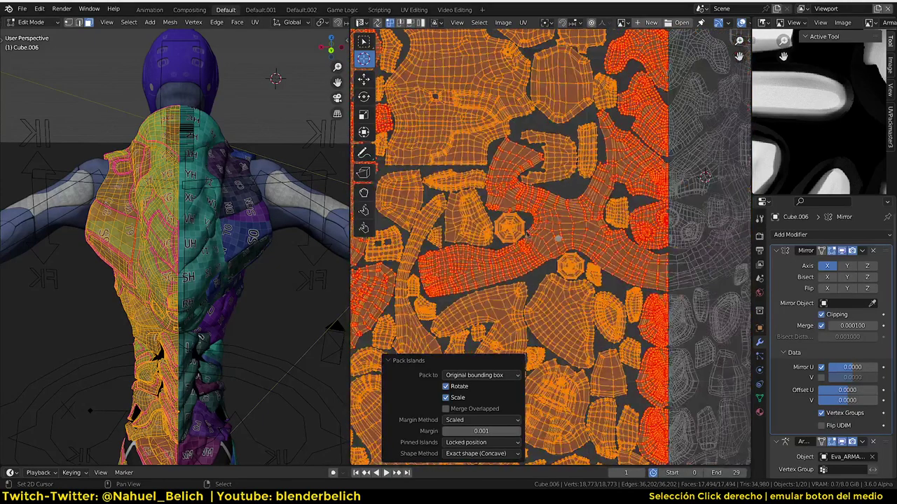
scroll(634, 175, up, 1)
scroll(638, 168, down, 1)
scroll(638, 168, down, 2)
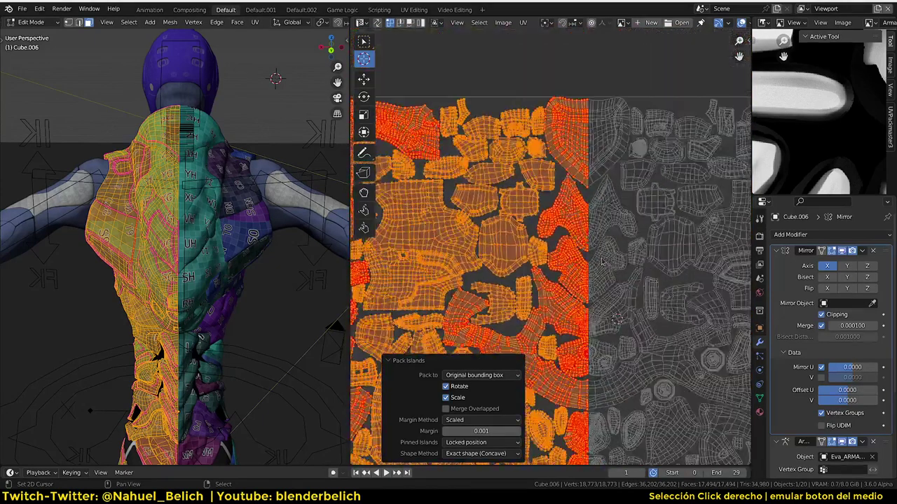
scroll(602, 204, up, 1)
scroll(581, 313, up, 1)
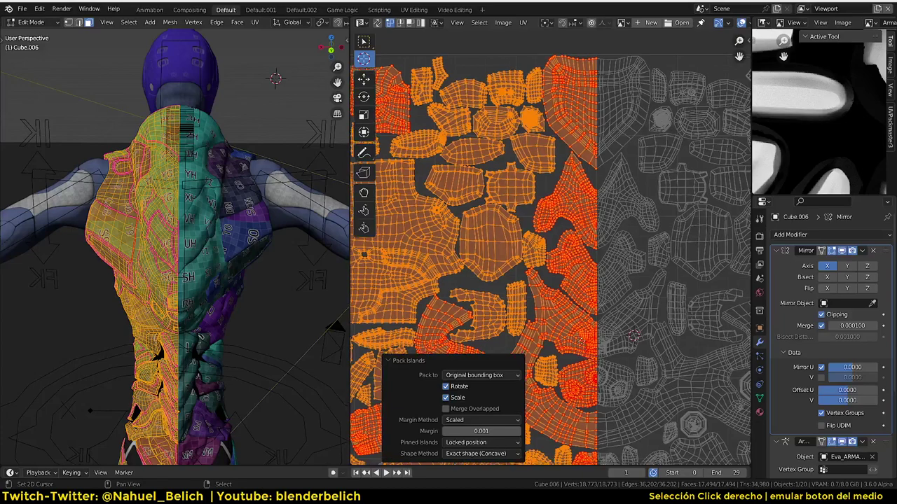
scroll(636, 239, up, 2)
middle_drag(635, 294, 633, 253)
shift+scroll(633, 254, down, 2)
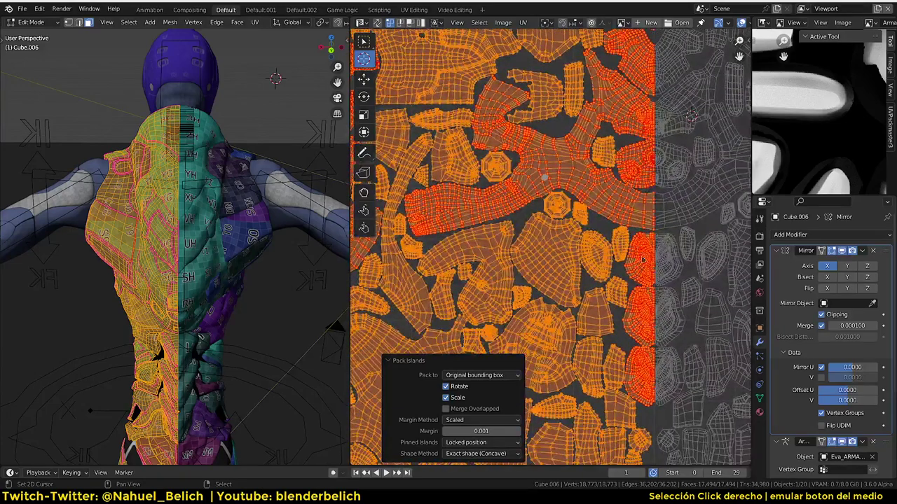
scroll(632, 301, down, 2)
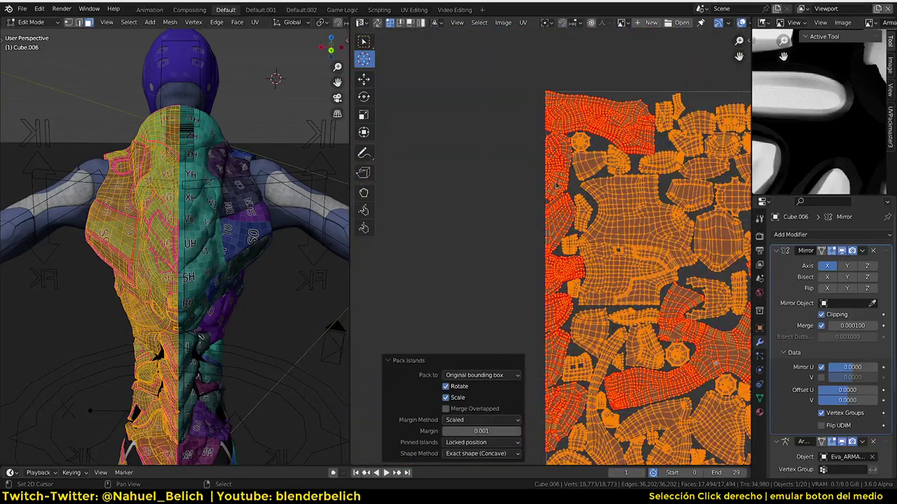
scroll(556, 185, up, 2)
scroll(557, 190, up, 3)
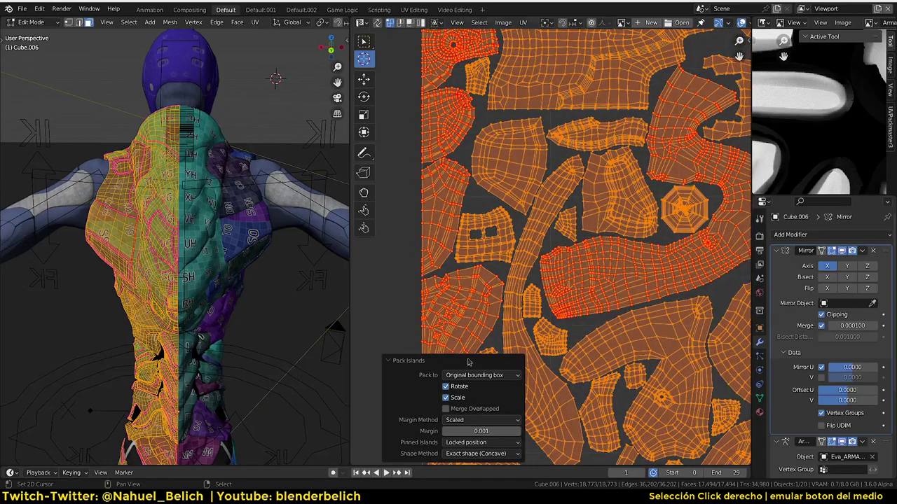
scroll(560, 246, down, 1)
scroll(560, 245, down, 2)
scroll(560, 245, down, 1)
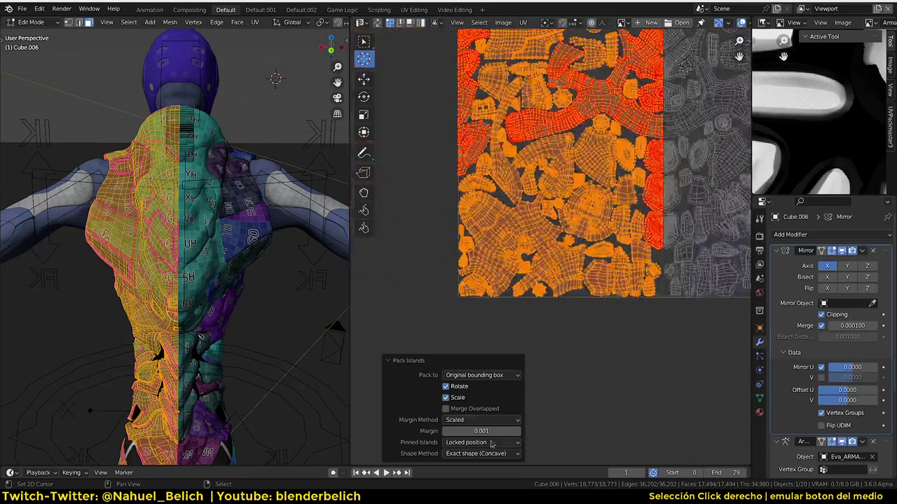
- In the Pack Islands panel, keep pinned islands locked and Pack to on Original bounding box
click(484, 446)
click(484, 446)
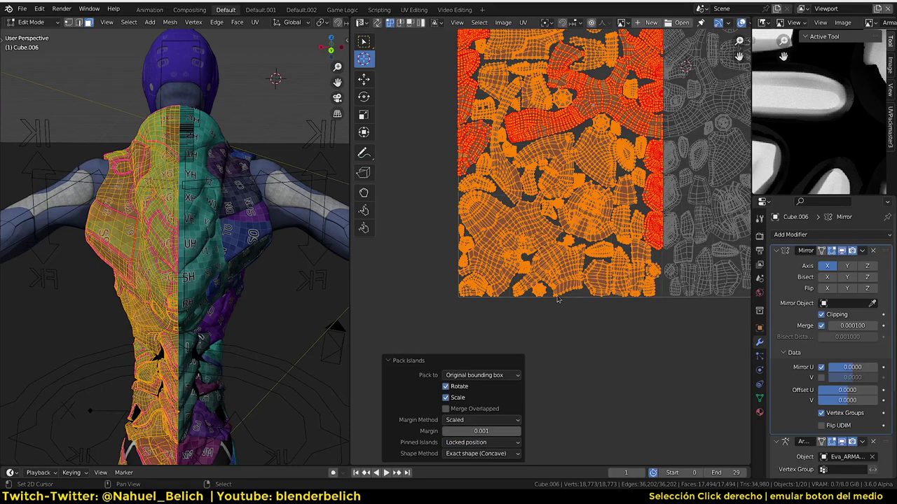
scroll(558, 299, up, 5)
scroll(539, 322, down, 3)
scroll(528, 343, down, 1)
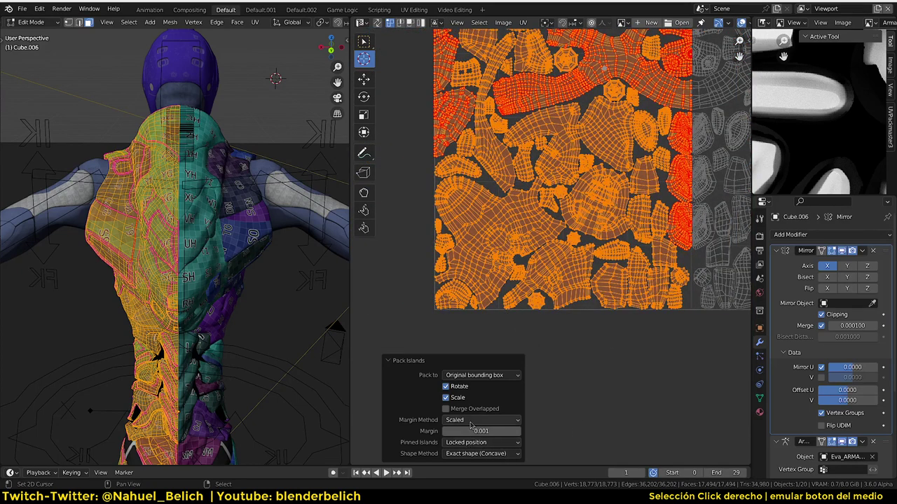
click(519, 377)
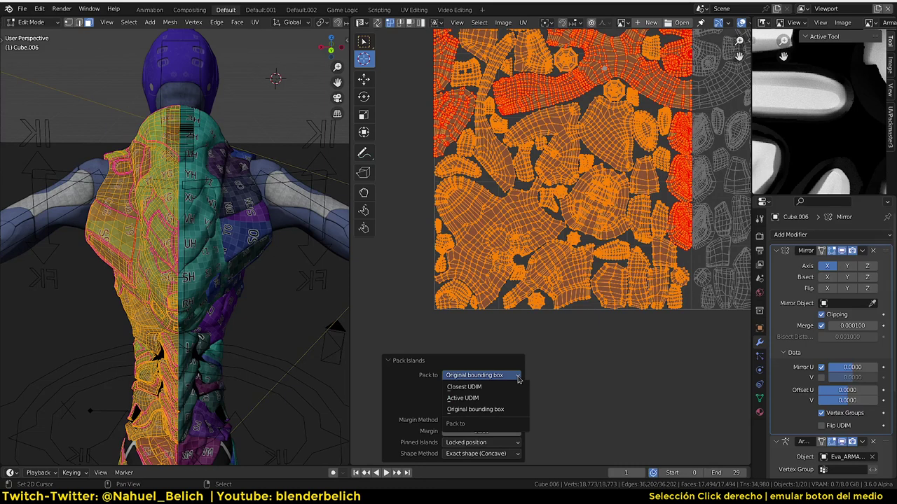
click(515, 364)
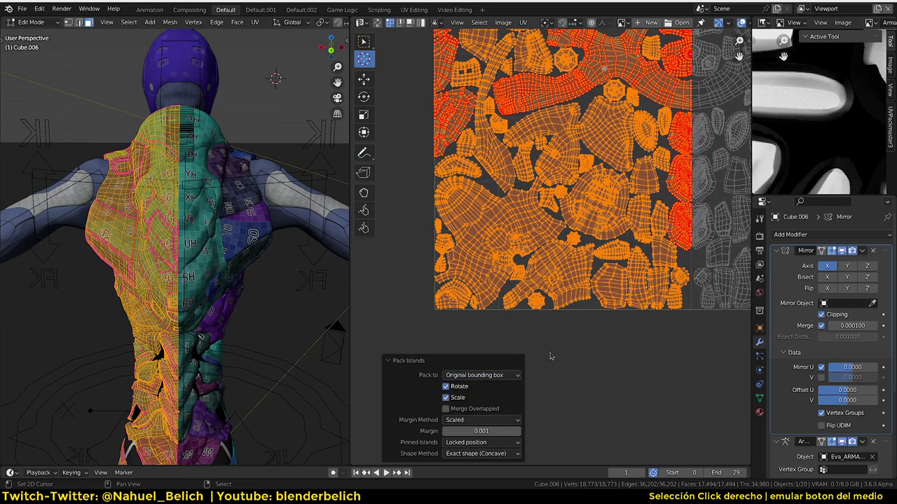
scroll(643, 345, up, 2)
- Box-select the large central torso islands and try a move, then undo it
scroll(595, 315, up, 2)
scroll(559, 276, up, 2)
scroll(559, 276, up, 2)
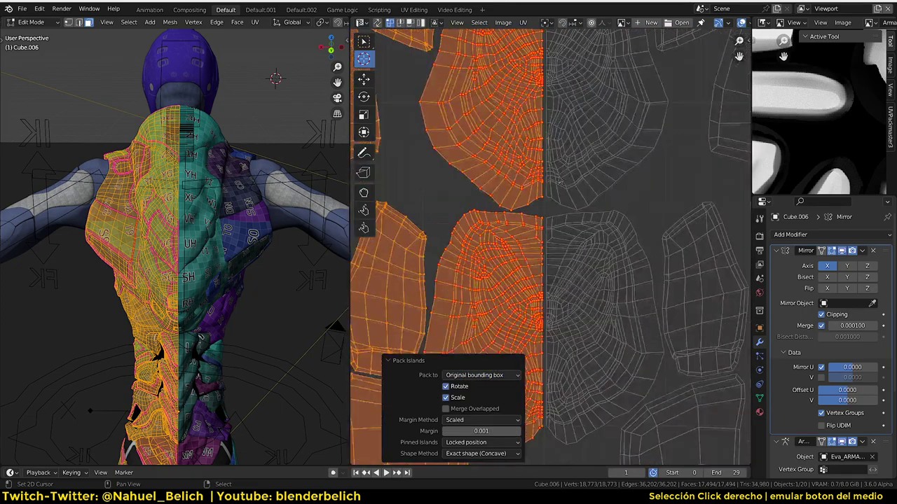
scroll(558, 180, down, 2)
scroll(574, 196, down, 2)
scroll(603, 217, down, 2)
scroll(641, 252, down, 2)
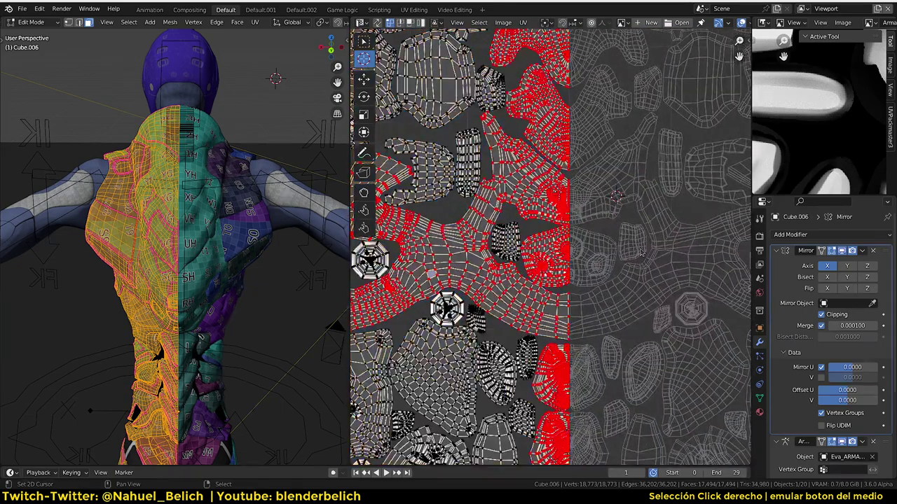
scroll(639, 253, down, 2)
key(b)
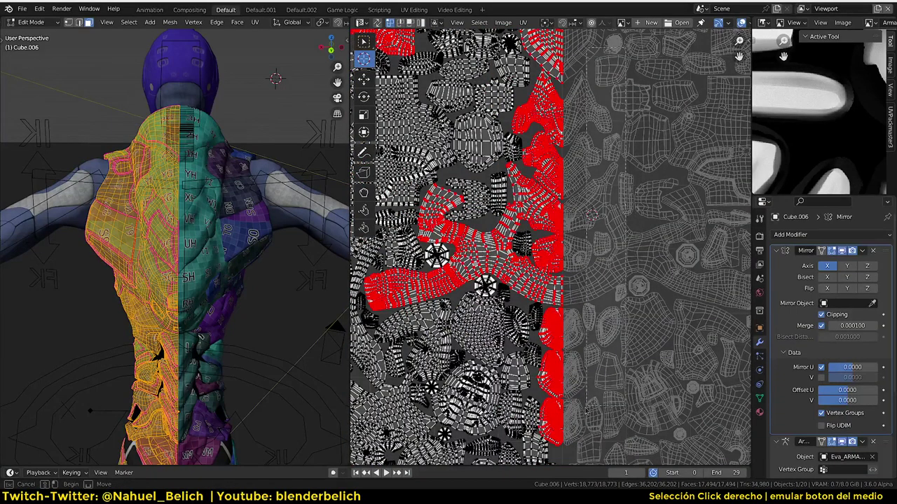
drag(587, 411, 616, 410)
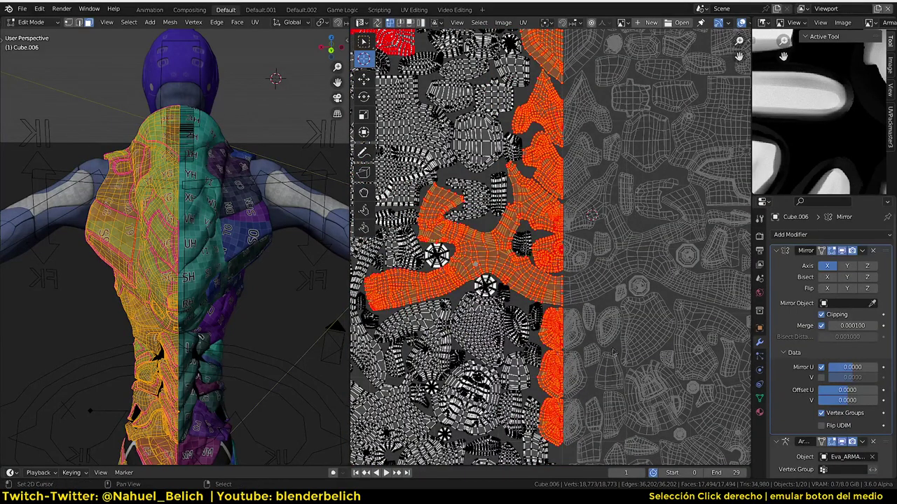
scroll(612, 351, up, 5)
key(g)
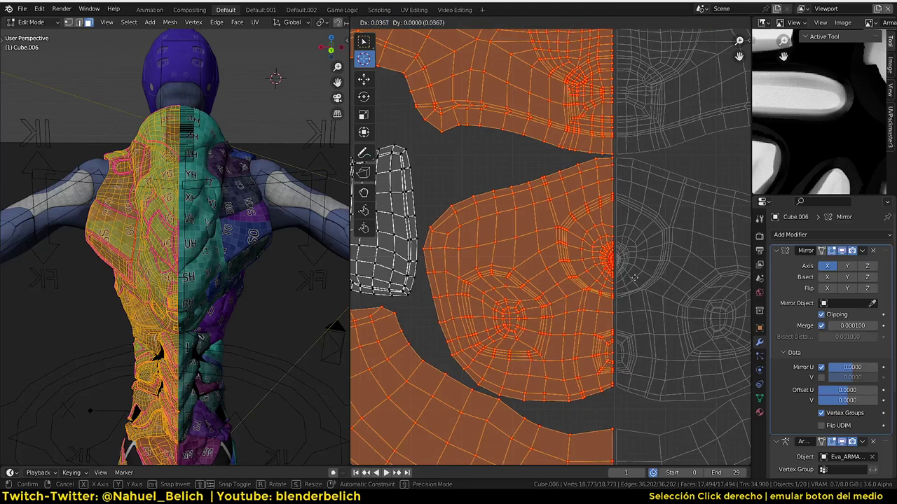
click(650, 276)
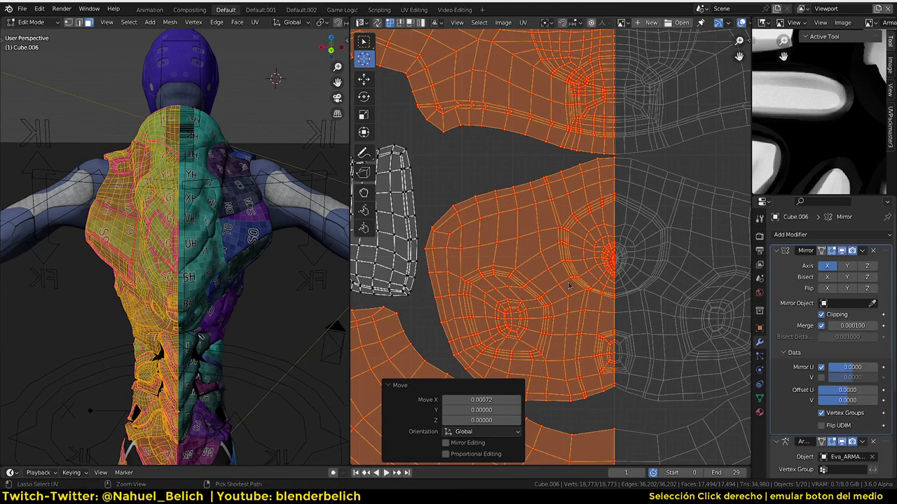
key(ctrl+z)
- Nudge the selected islands 0.00068 along X so their edge meets the mirror line
scroll(414, 384, down, 3)
scroll(456, 336, down, 2)
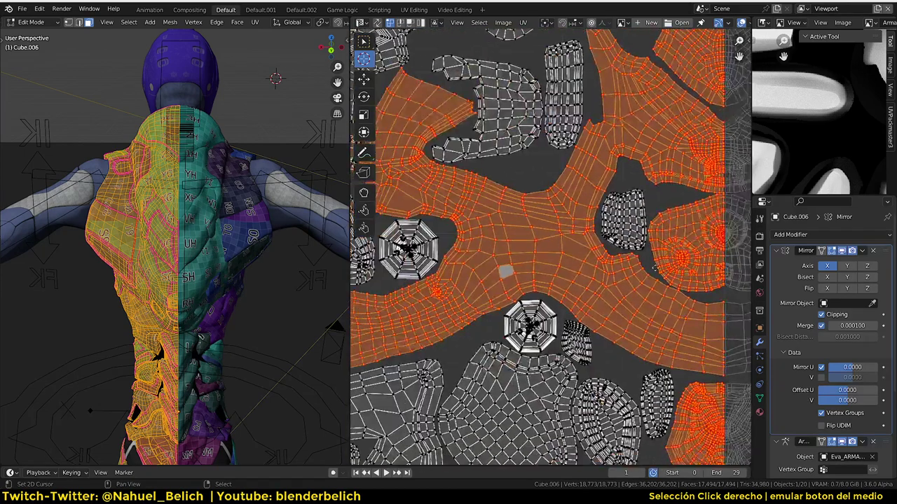
scroll(512, 294, down, 3)
scroll(560, 263, down, 2)
scroll(561, 263, up, 1)
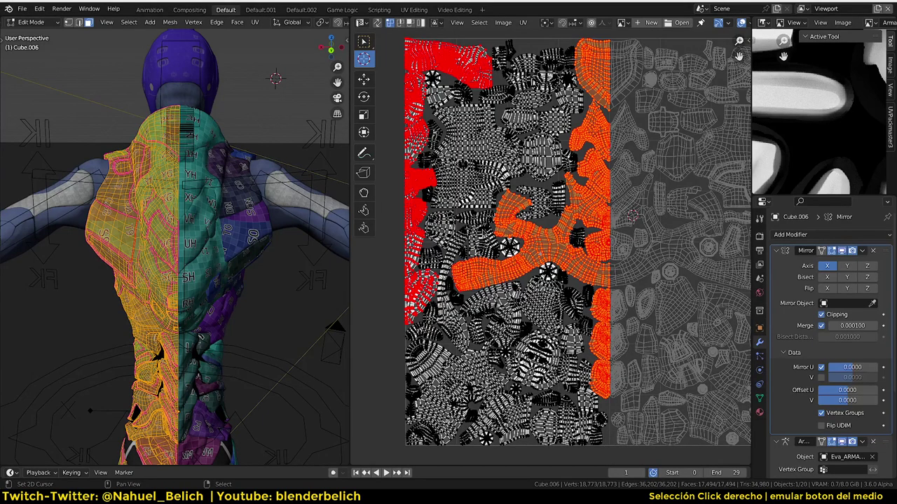
scroll(512, 252, up, 2)
scroll(526, 242, up, 2)
scroll(536, 236, up, 2)
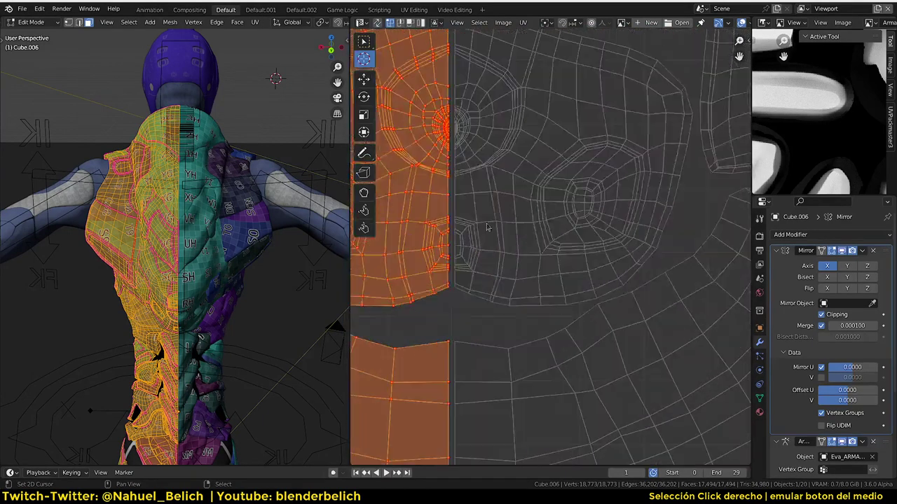
scroll(539, 235, up, 1)
key(g)
key(x)
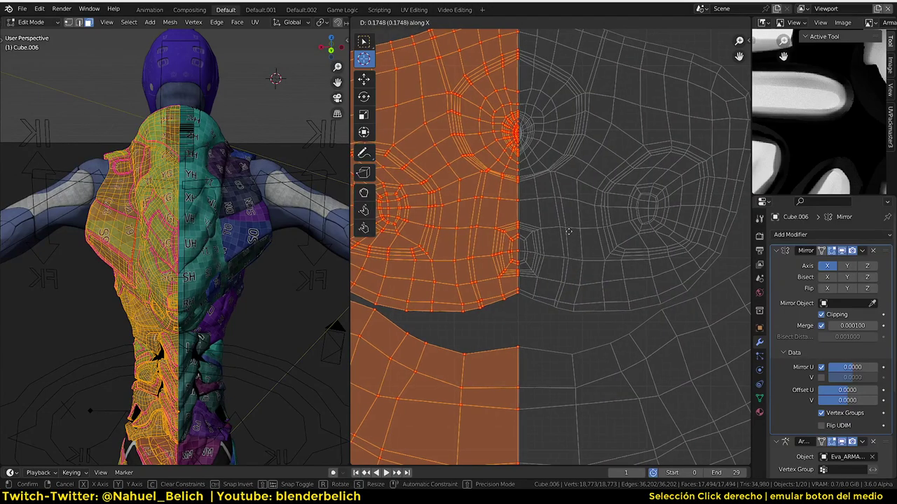
click(558, 246)
scroll(558, 247, down, 2)
scroll(567, 238, down, 1)
scroll(578, 227, down, 1)
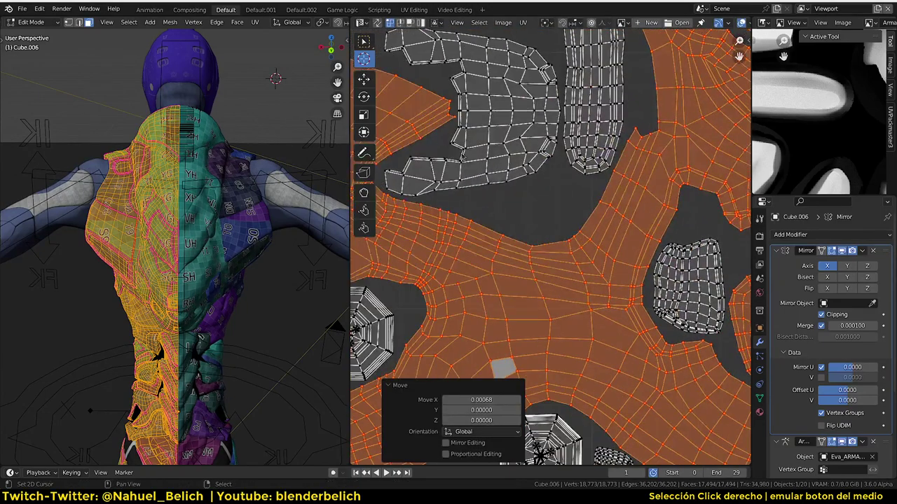
scroll(594, 214, down, 2)
scroll(594, 213, down, 2)
- Fit the UV tile in view and turn off the 3D viewport overlays with Shift+Alt+Z
scroll(595, 222, down, 2)
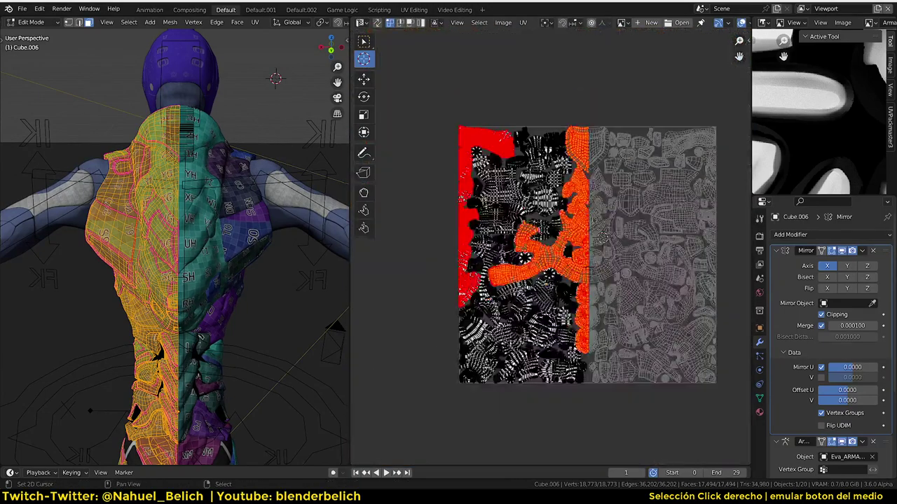
scroll(616, 235, up, 1)
scroll(580, 223, down, 1)
scroll(550, 226, up, 1)
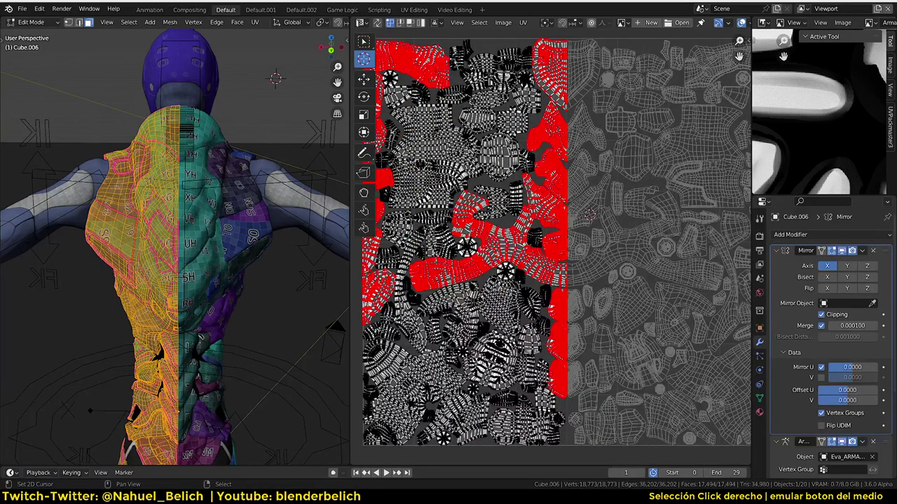
scroll(615, 221, down, 1)
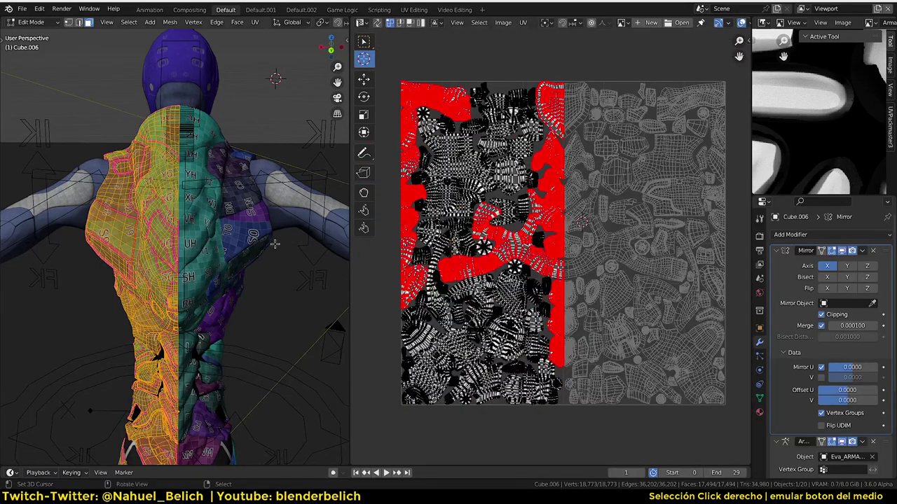
key(shift+alt+z)
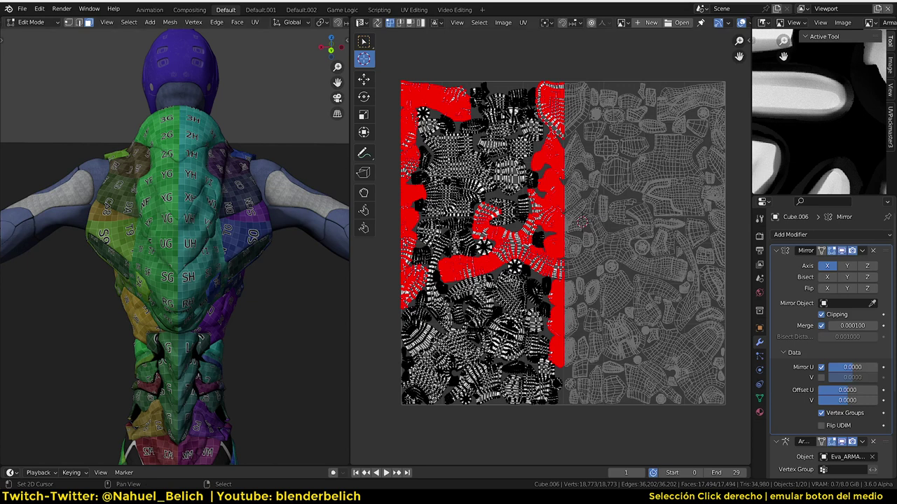
middle_drag(456, 177, 451, 183)
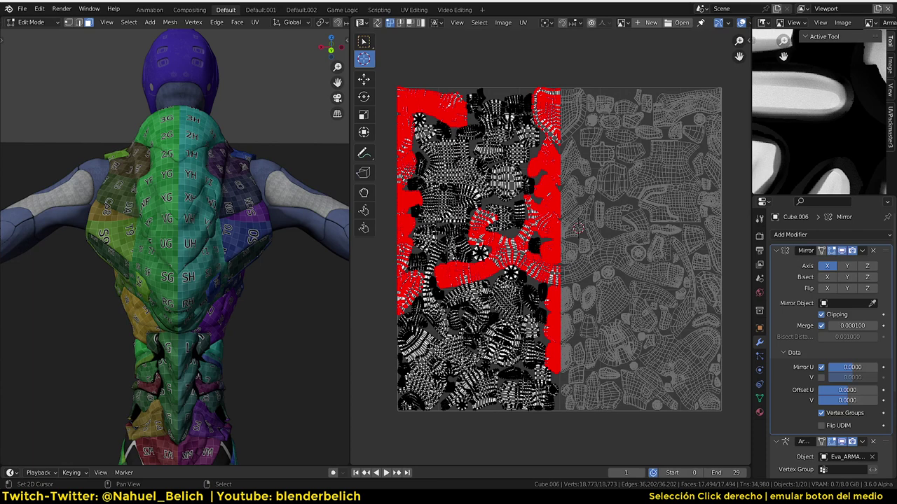
mouse_move(247, 180)
middle_down()
mouse_move(115, 179)
mouse_move(206, 168)
middle_up()
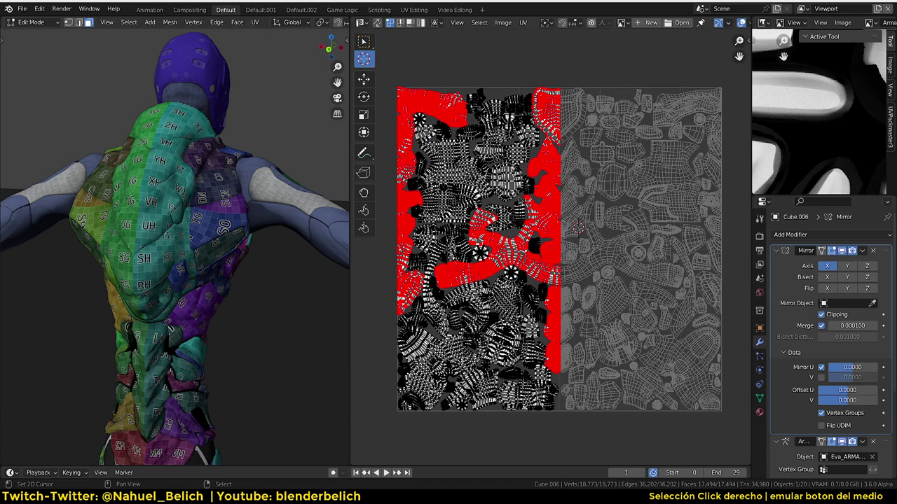
scroll(238, 171, up, 3)
mouse_move(241, 175)
middle_down()
mouse_move(161, 161)
mouse_move(174, 165)
middle_up()
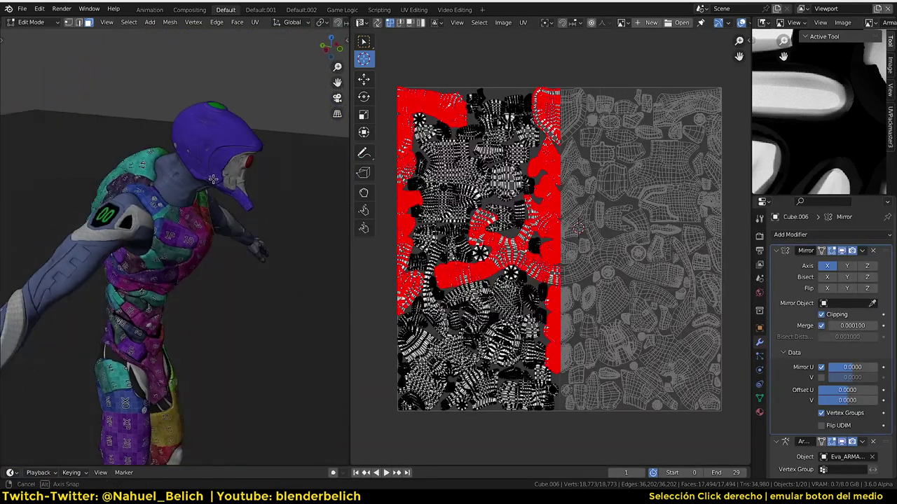
scroll(174, 165, up, 3)
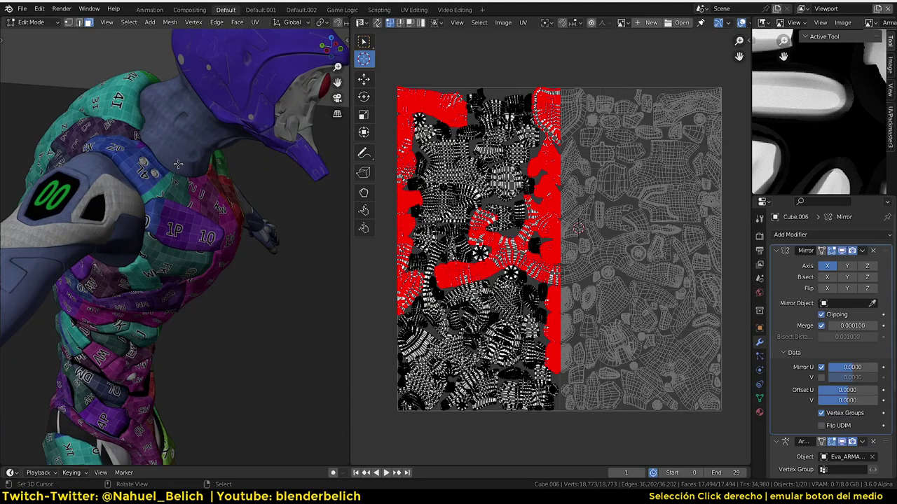
mouse_move(174, 165)
middle_down()
mouse_move(163, 150)
mouse_move(295, 147)
middle_up()
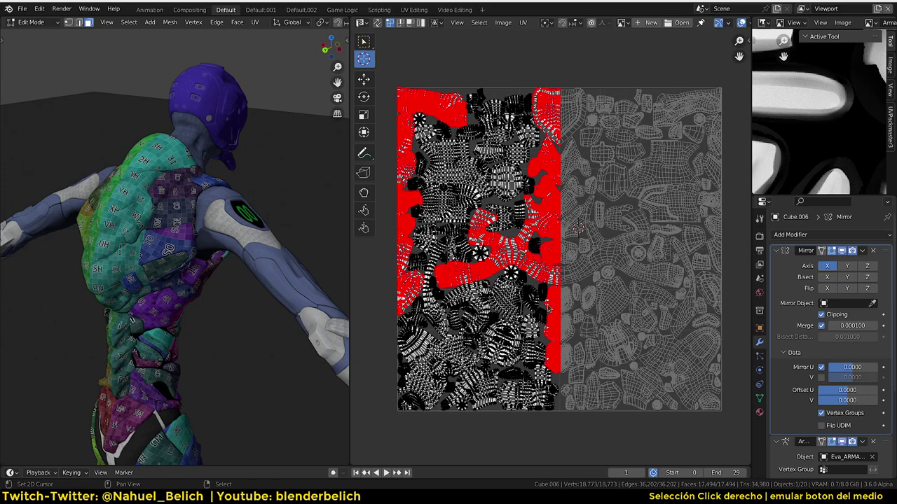
scroll(575, 231, up, 2)
scroll(574, 232, up, 1)
scroll(575, 231, down, 2)
scroll(575, 231, down, 1)
scroll(574, 231, up, 2)
scroll(575, 231, down, 1)
middle_drag(546, 239, 576, 232)
mouse_move(239, 210)
middle_down()
mouse_move(281, 213)
mouse_move(233, 203)
mouse_move(210, 216)
mouse_move(194, 207)
middle_up()
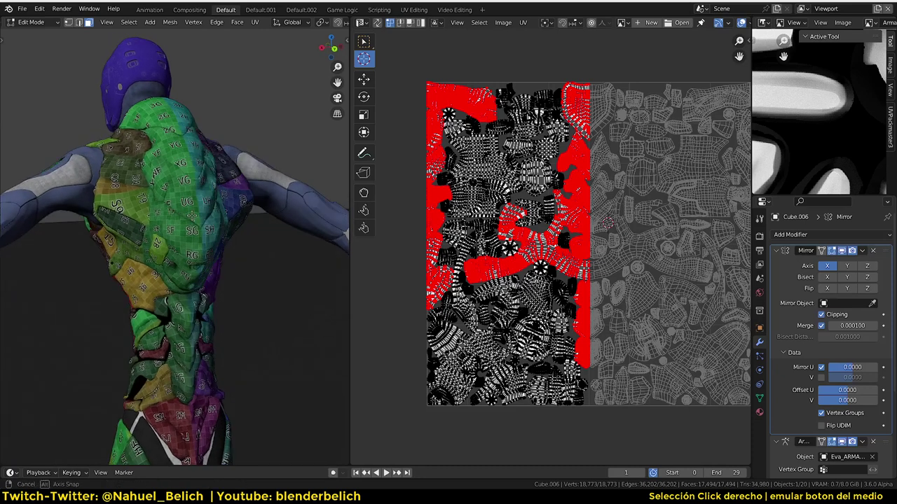